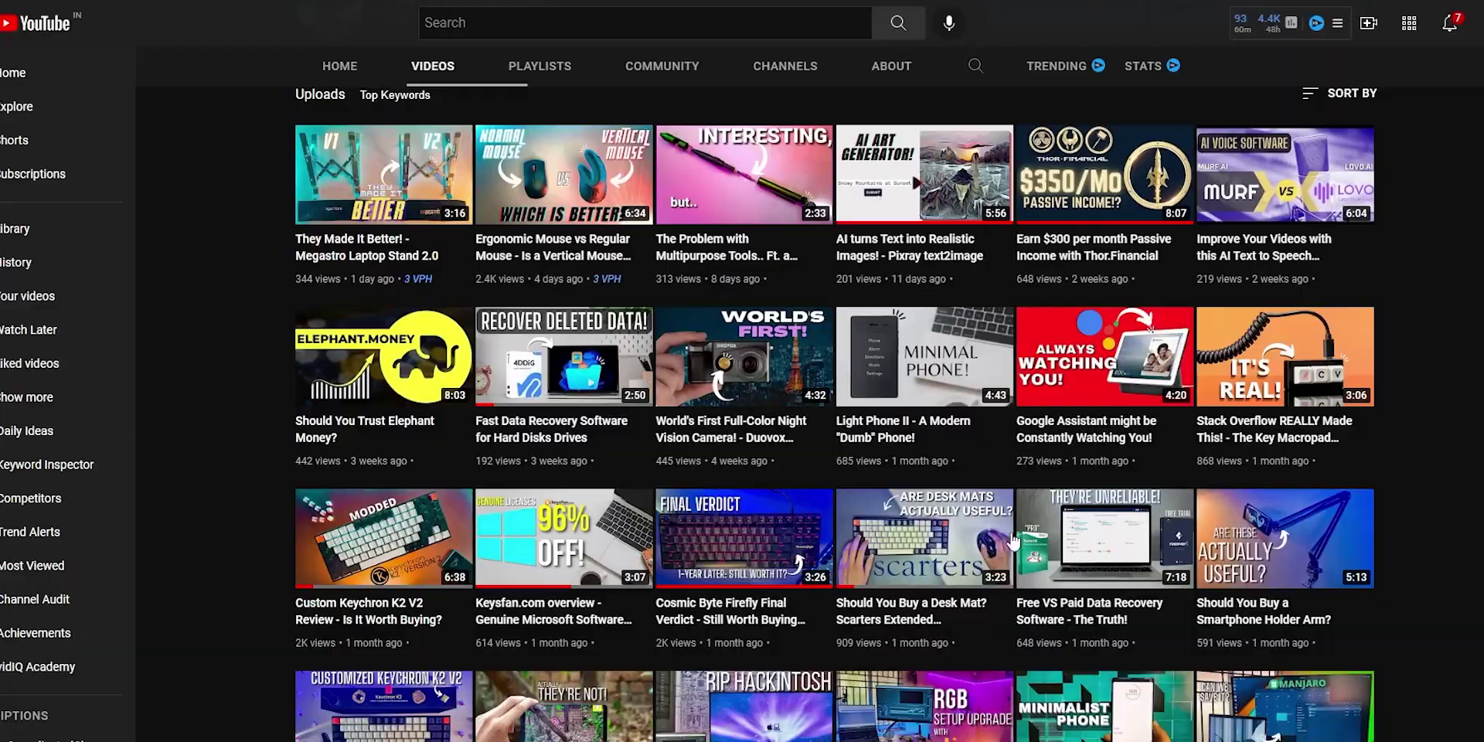
# - Scroll down the MiniTool page and highlight the MovieMaker Free 4.0 product name
pyautogui.scroll(-2, 1007, 541)
pyautogui.scroll(-8, 1007, 541)
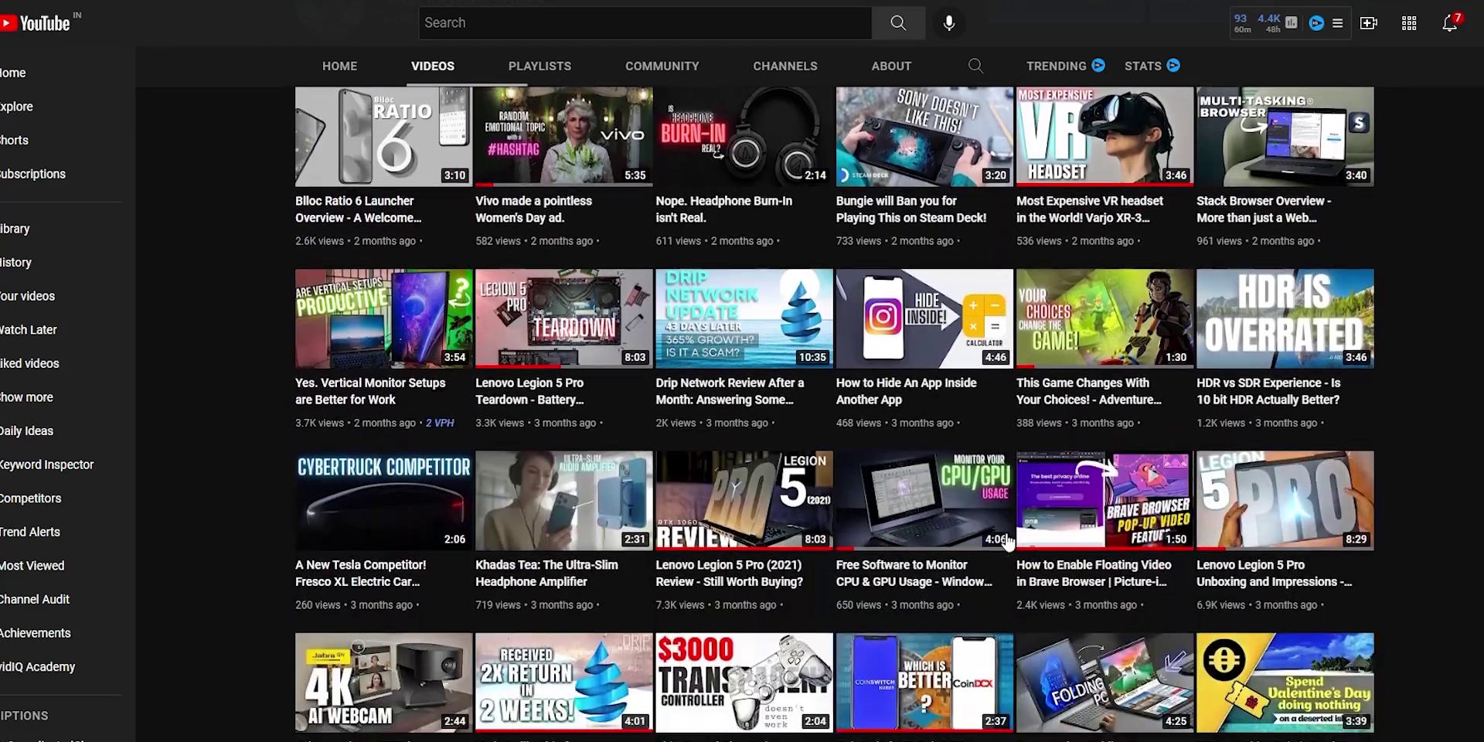
pyautogui.scroll(-10, 1007, 540)
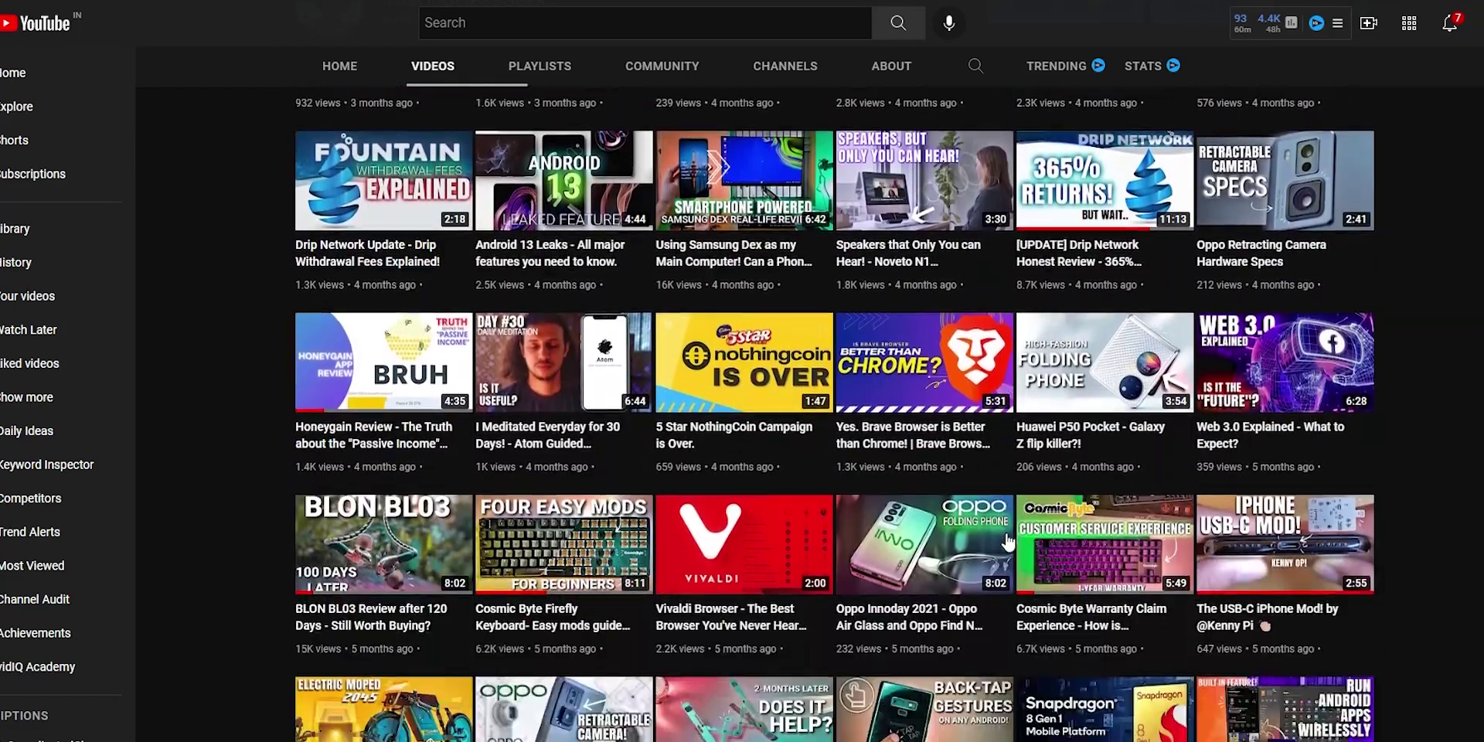
pyautogui.scroll(-5, 1007, 541)
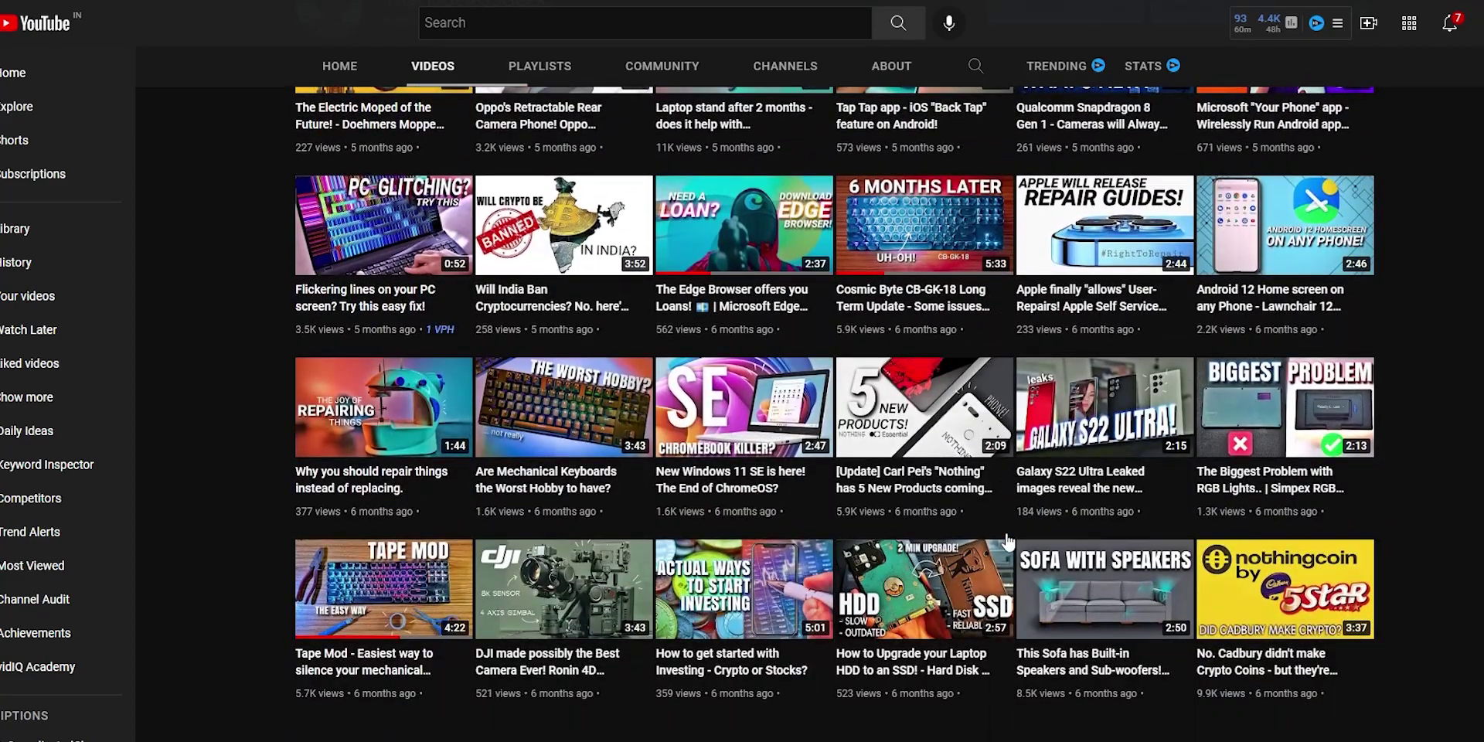
pyautogui.scroll(-11, 1007, 541)
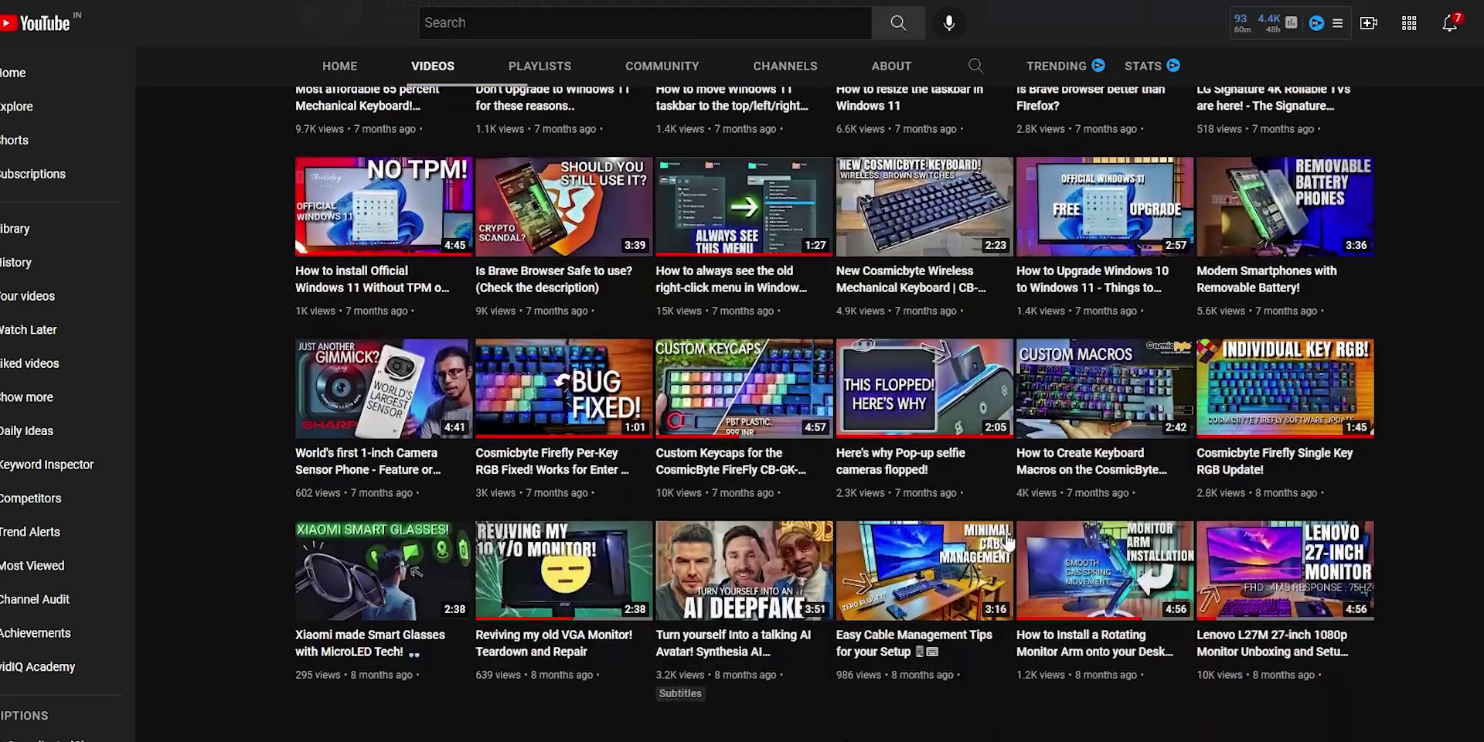
pyautogui.scroll(-10, 1007, 541)
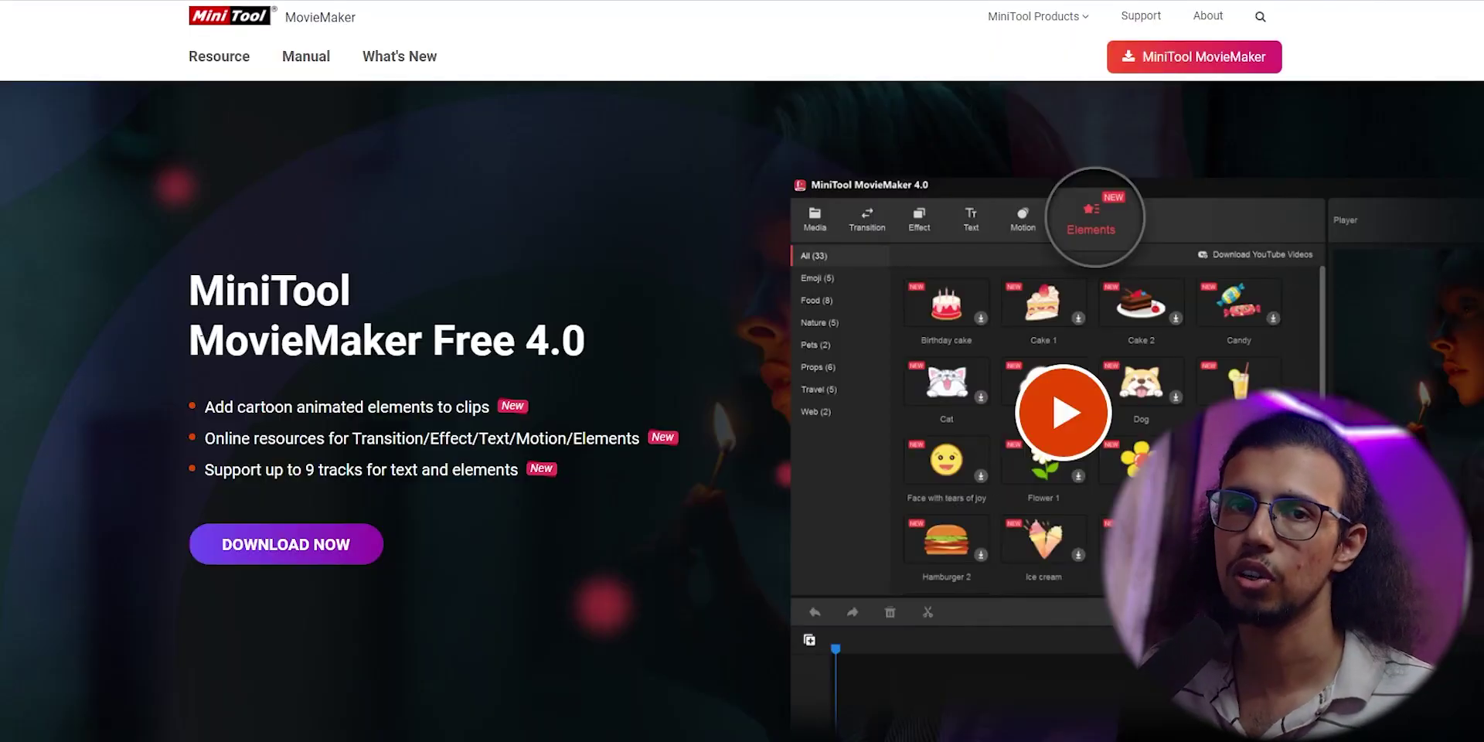
pyautogui.moveTo(192, 343); pyautogui.dragTo(573, 344)
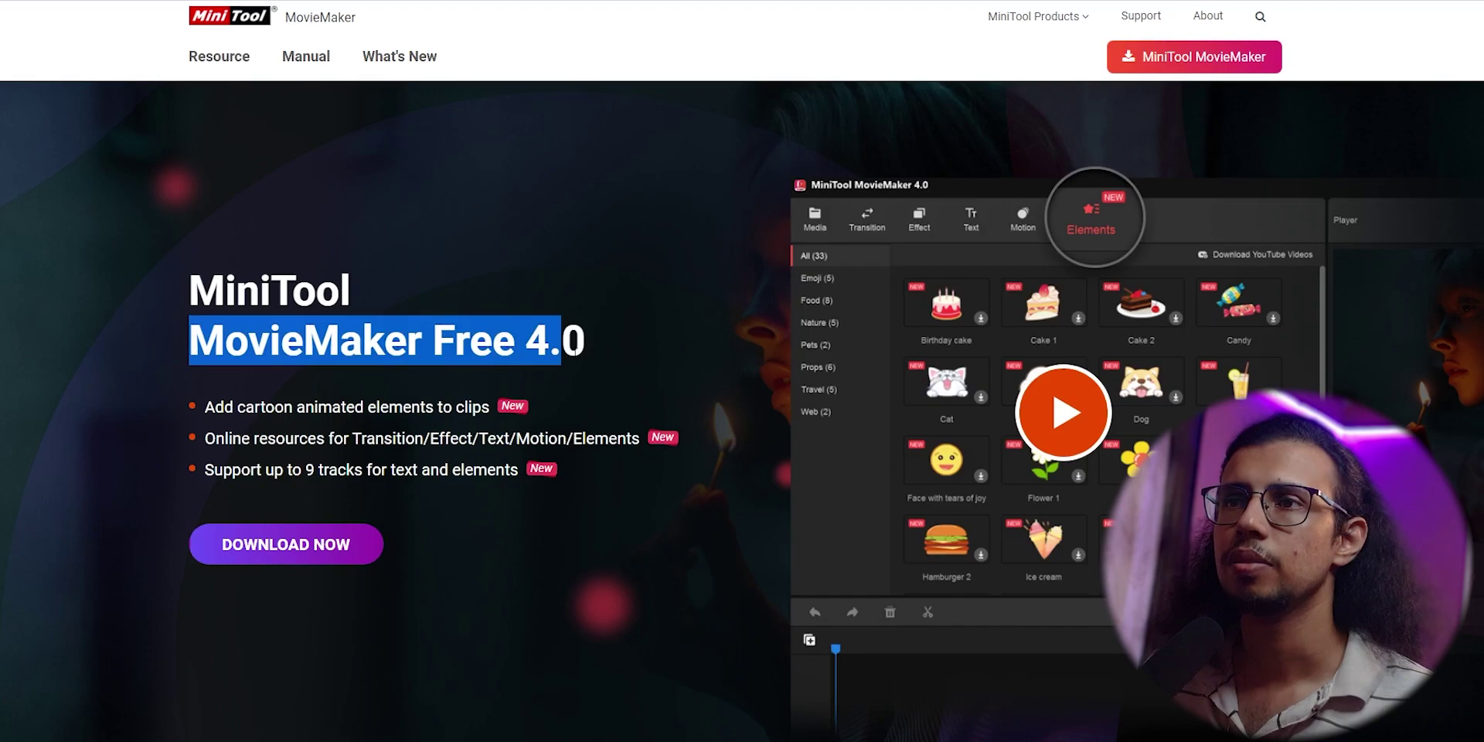
pyautogui.click(581, 395)
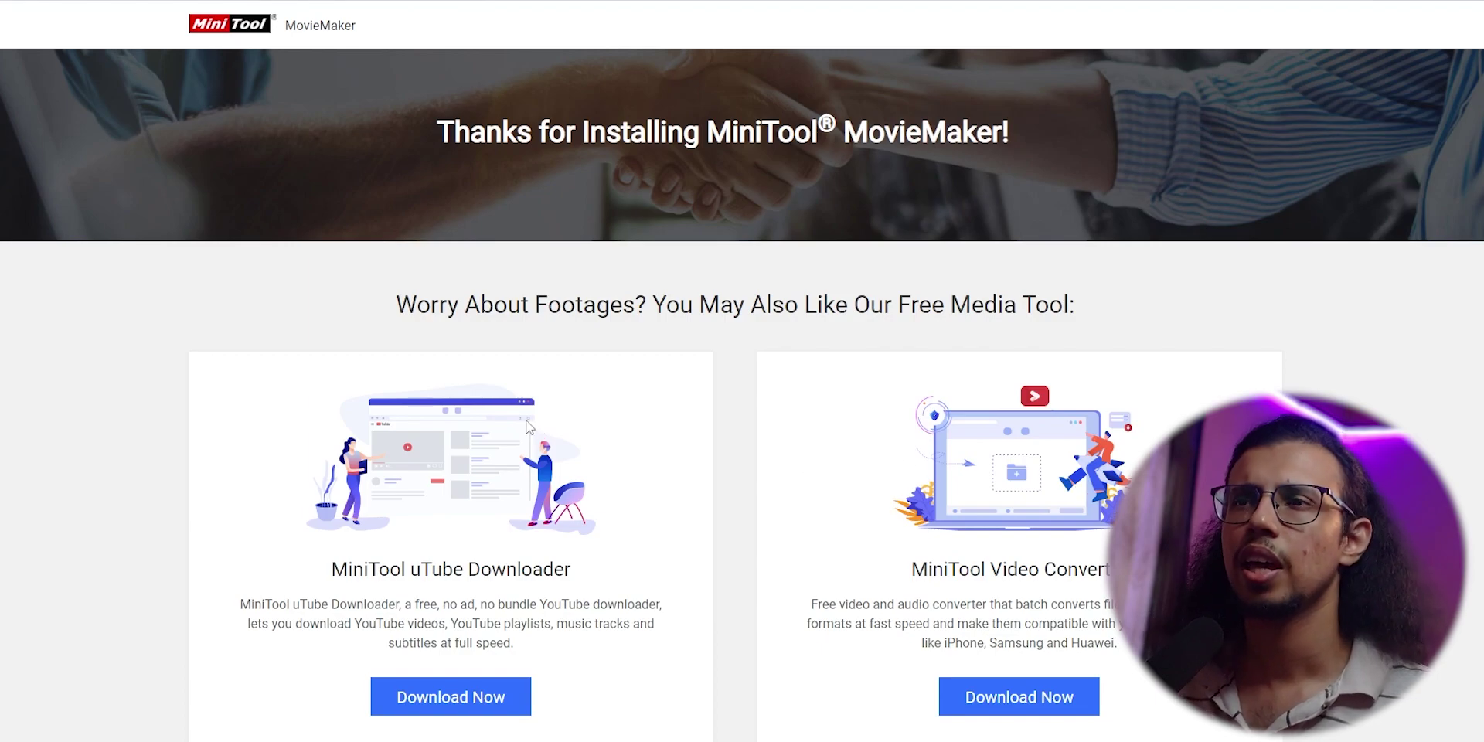
# - Highlight the MiniTool uTube Downloader and MiniTool Video Converter product titles
pyautogui.scroll(-2, 706, 310)
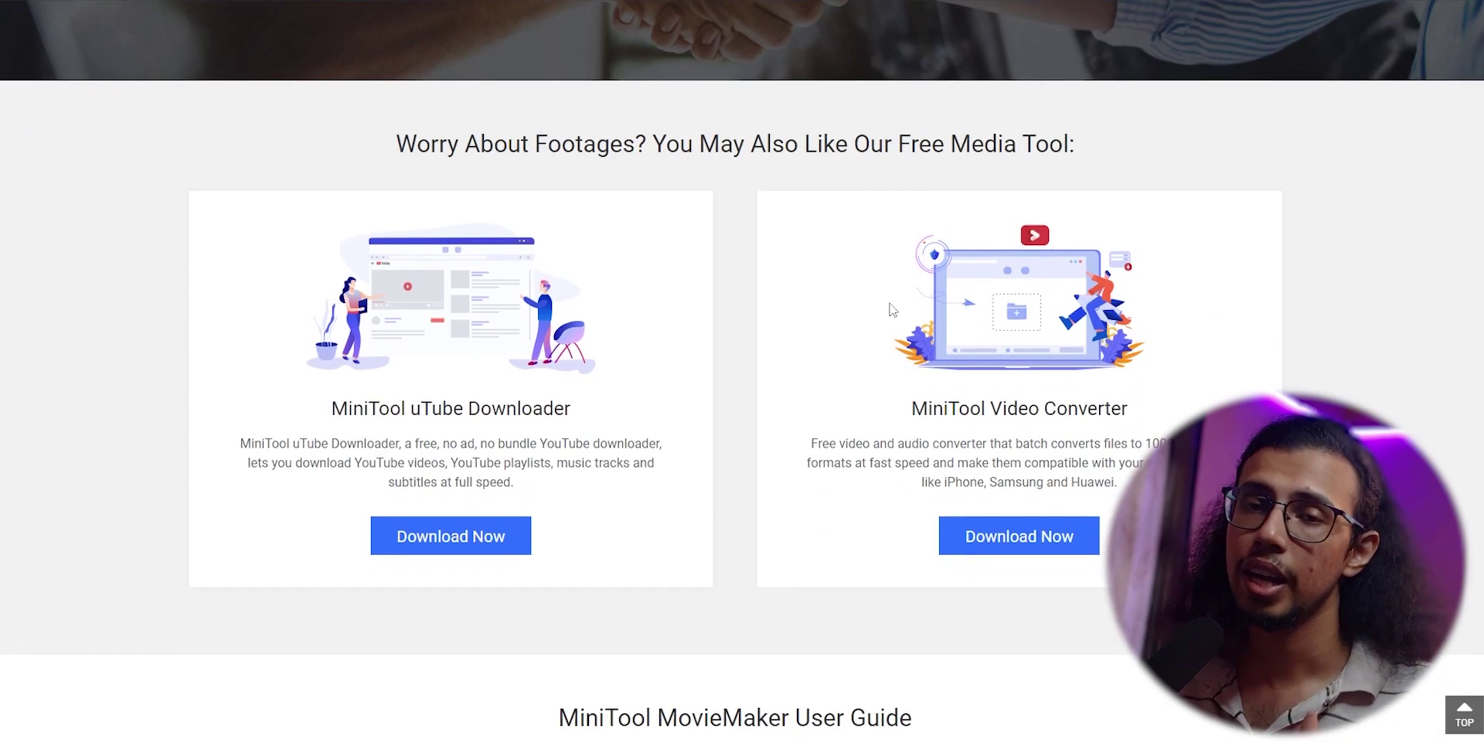
pyautogui.moveTo(342, 411); pyautogui.dragTo(568, 412)
pyautogui.click(619, 414)
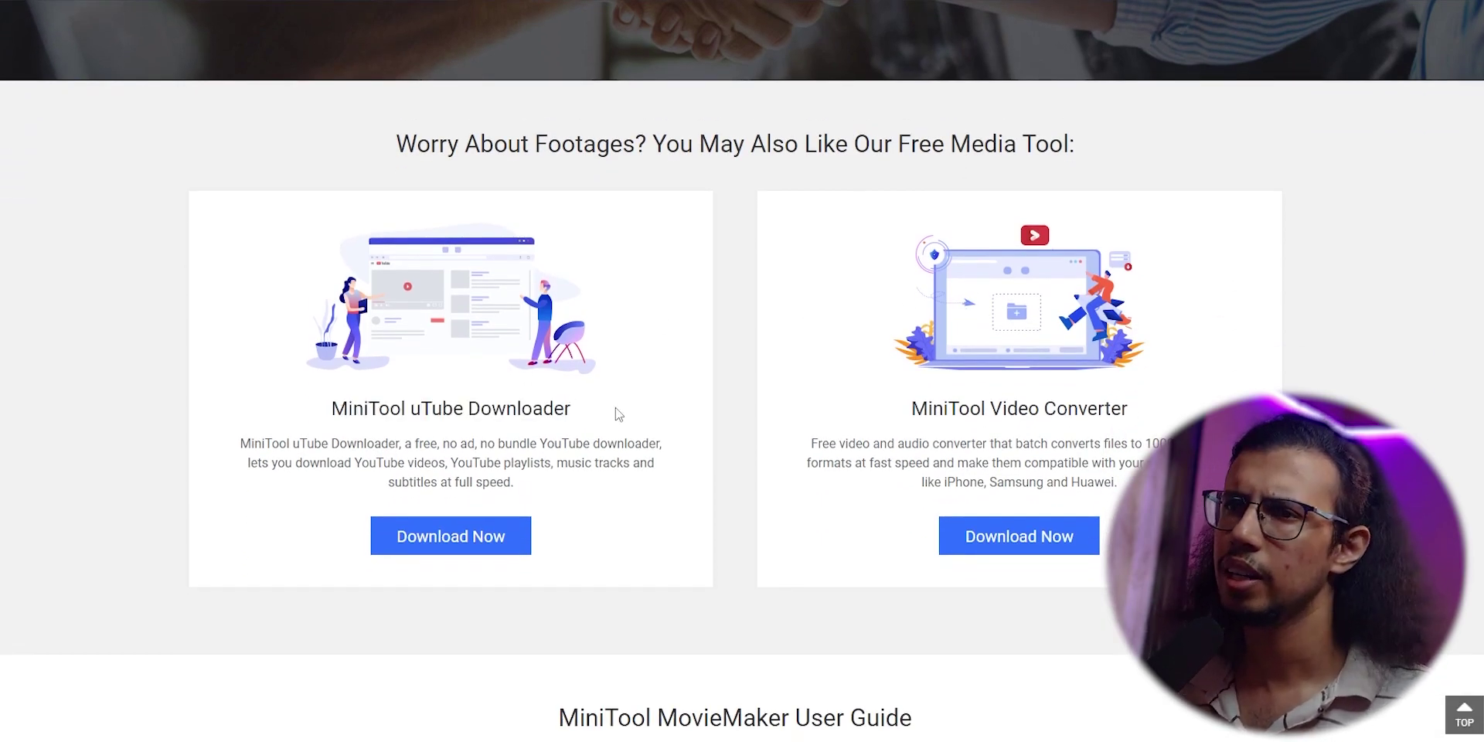
pyautogui.moveTo(910, 408); pyautogui.dragTo(1113, 409)
pyautogui.click(1155, 418)
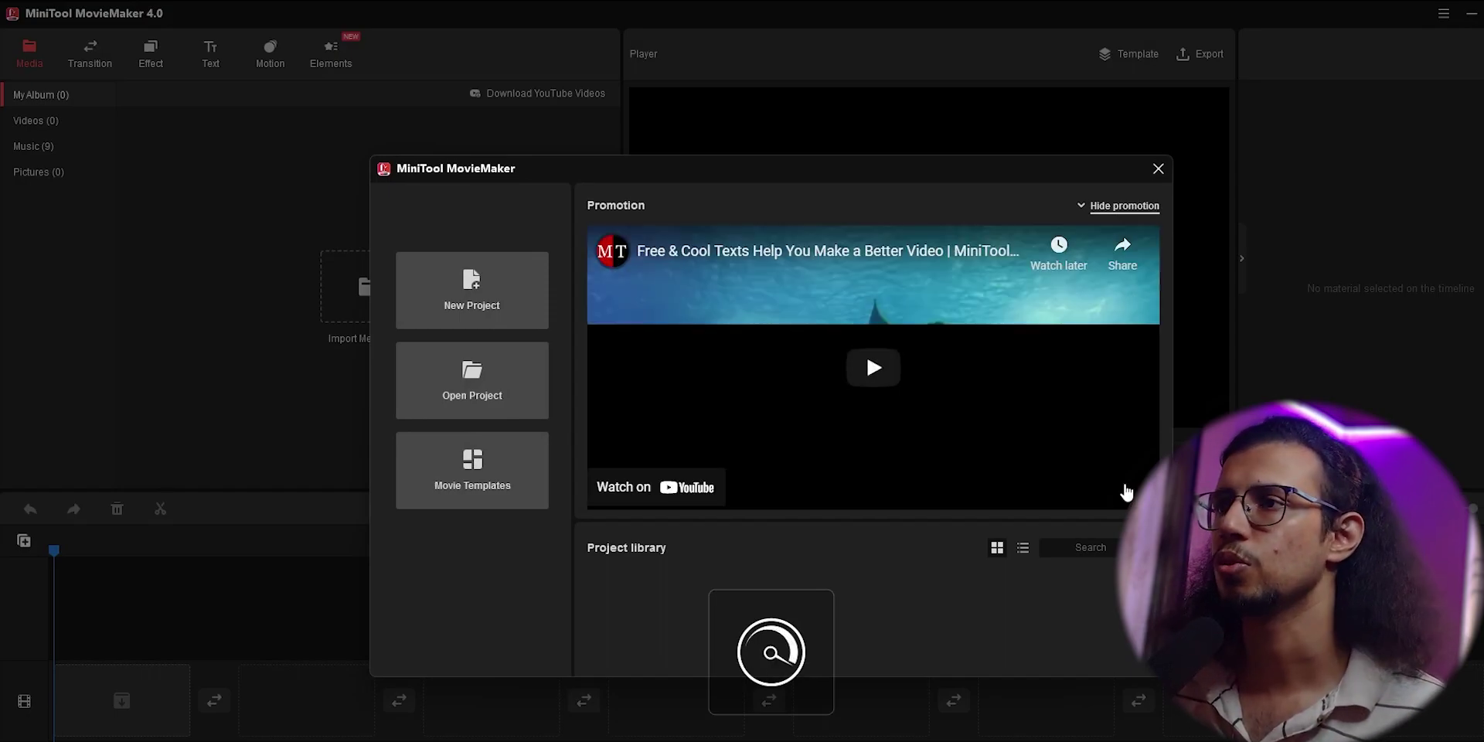
# - Dismiss the promotion, import Test clip from the Desktop footage folder and drag it onto the timeline
pyautogui.click(468, 286)
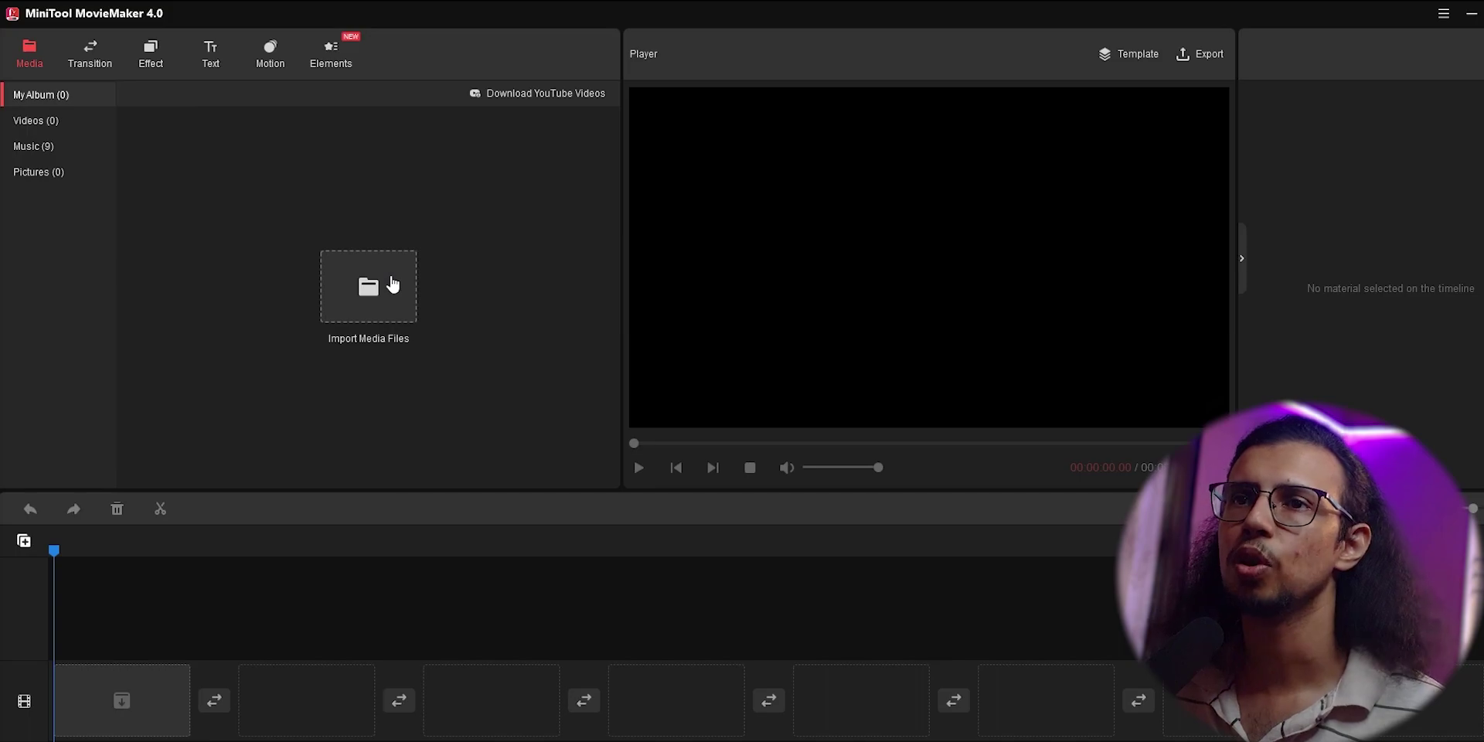
pyautogui.click(393, 285)
pyautogui.scroll(-1, 155, 199)
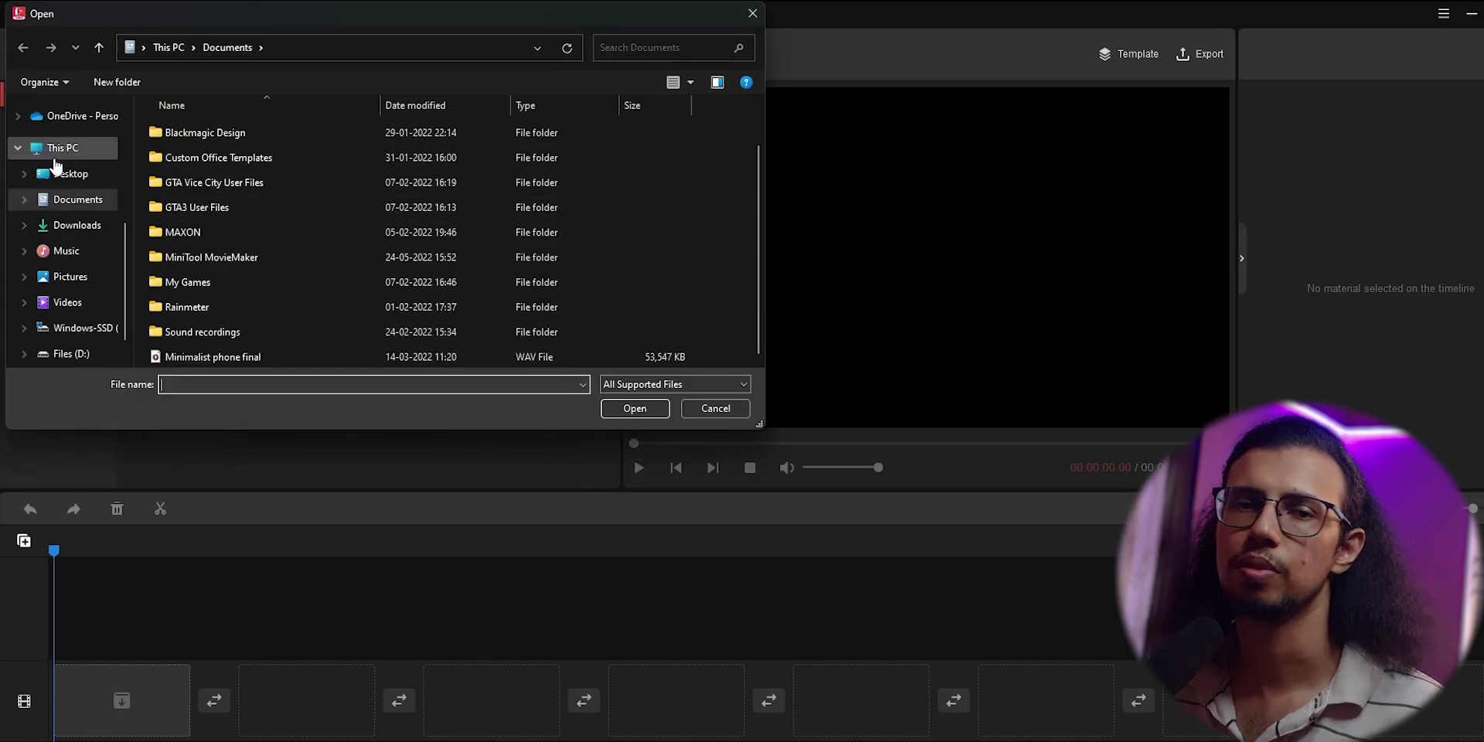
pyautogui.click(68, 173)
pyautogui.doubleClick(200, 166)
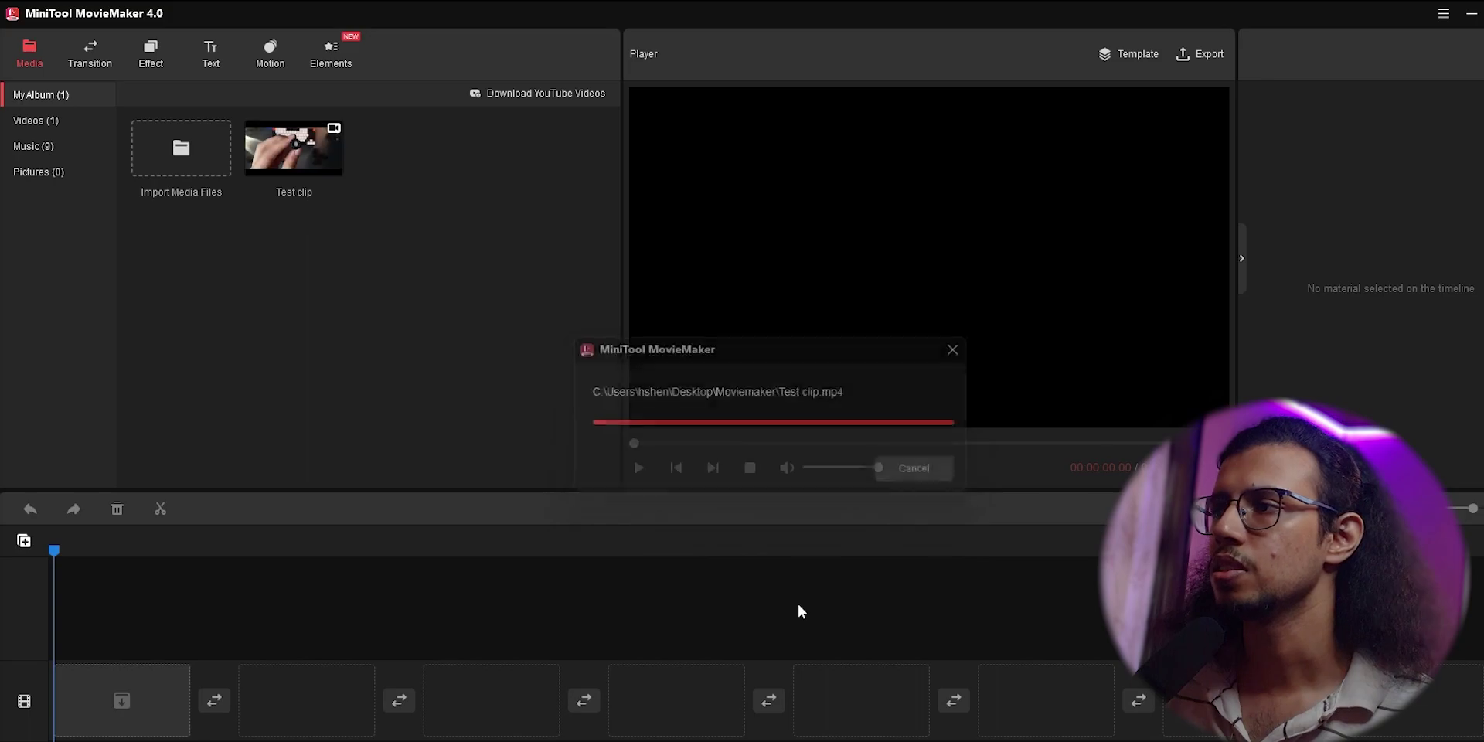
pyautogui.moveTo(293, 151); pyautogui.dragTo(274, 230)
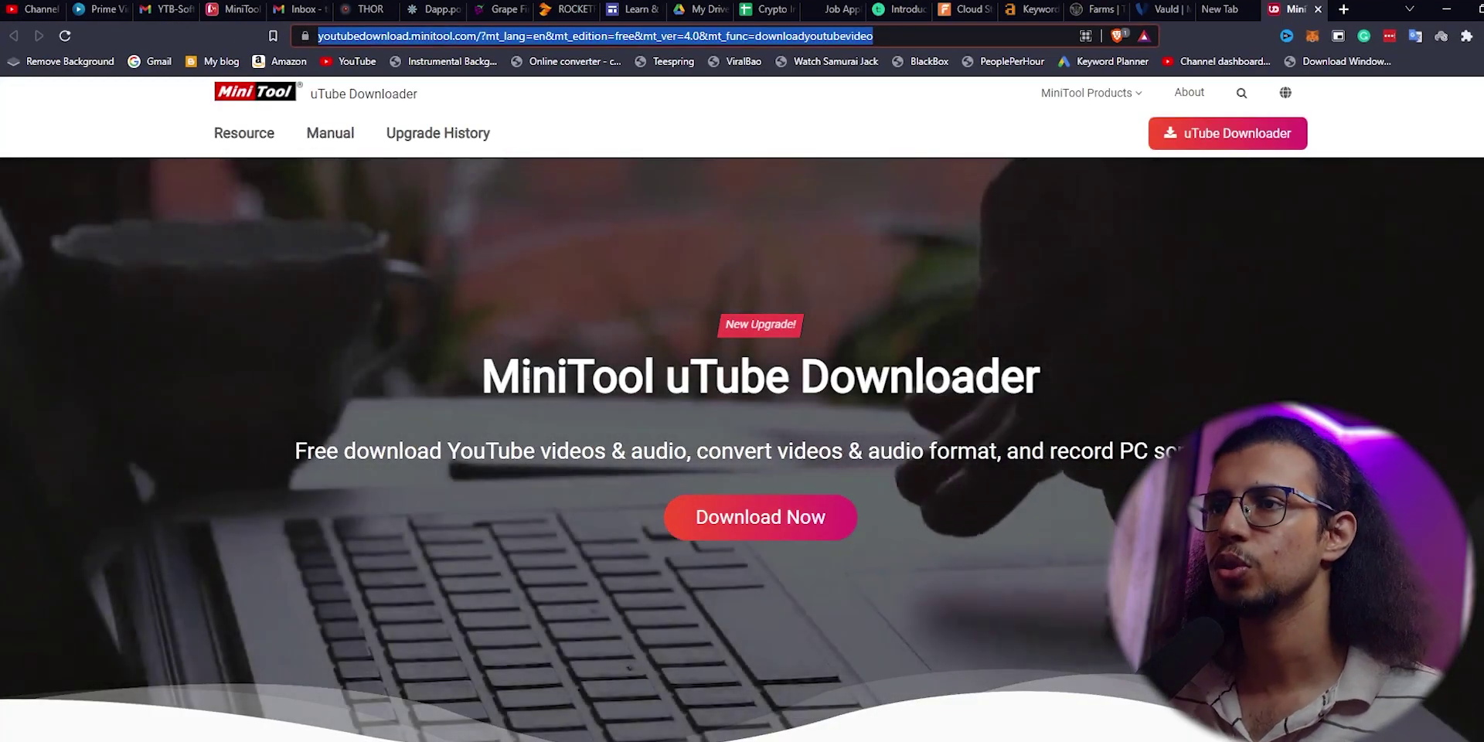
# - Download and save the ud-setup installer for MiniTool uTube Downloader
pyautogui.moveTo(484, 376); pyautogui.dragTo(892, 379)
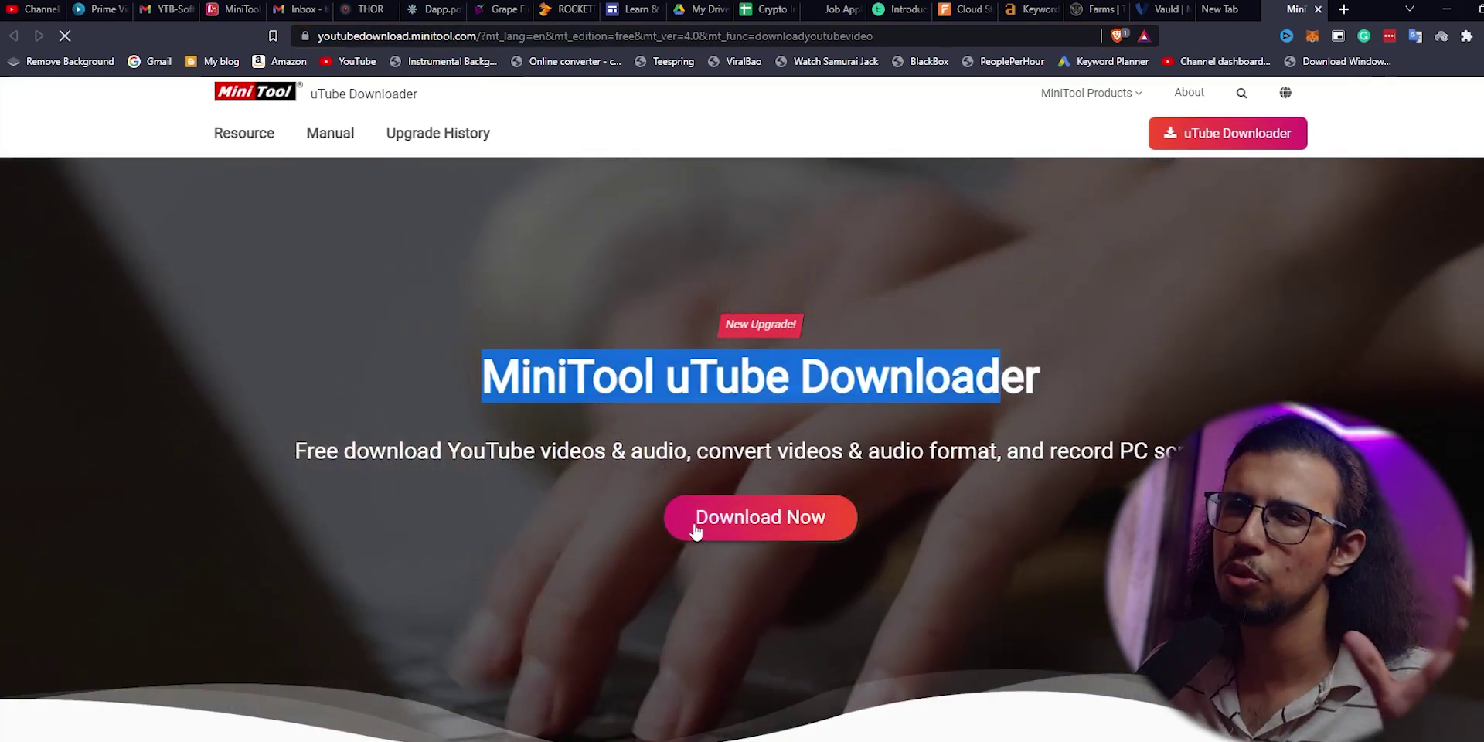
pyautogui.click(693, 522)
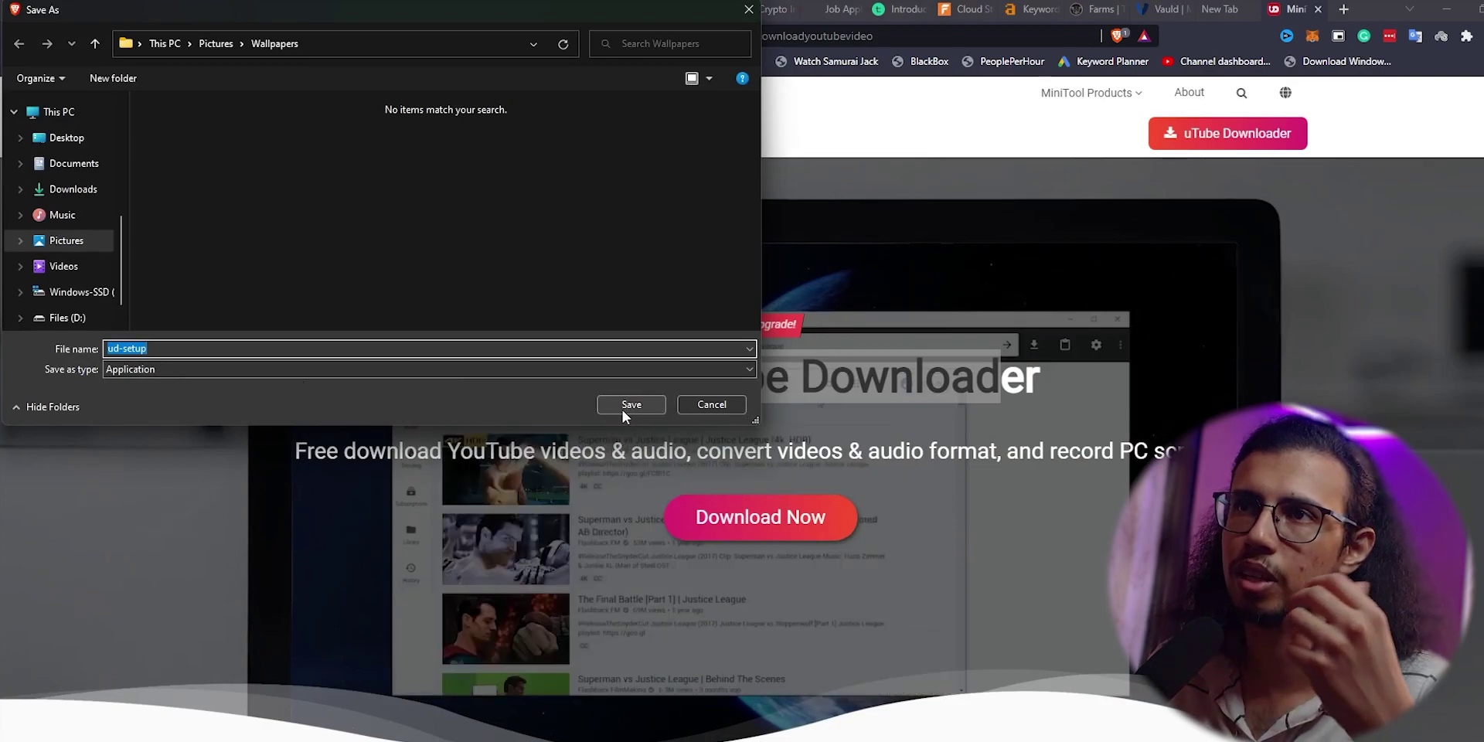
pyautogui.click(623, 409)
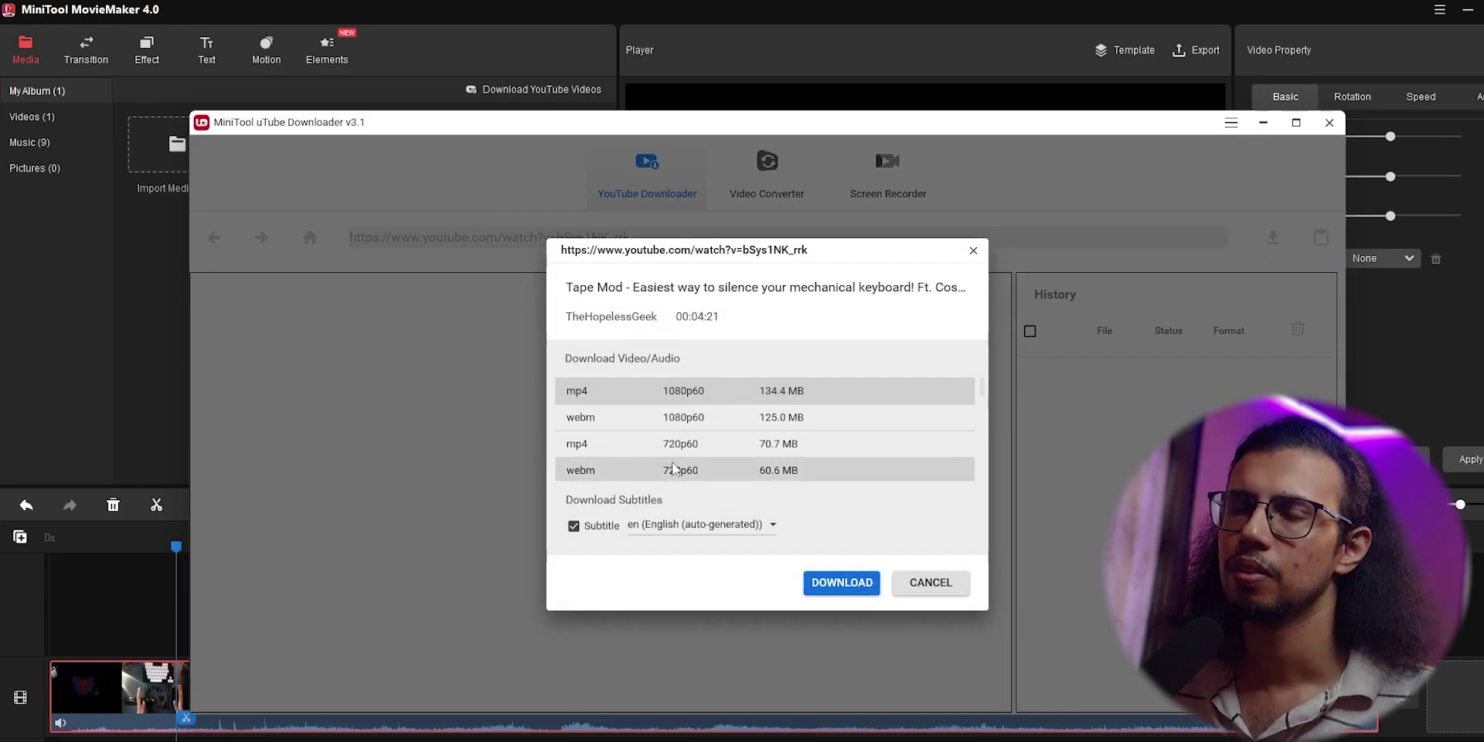
# - Download the Tape Mod video in mp4 1080p60 with English (auto-generated) subtitles
pyautogui.click(800, 418)
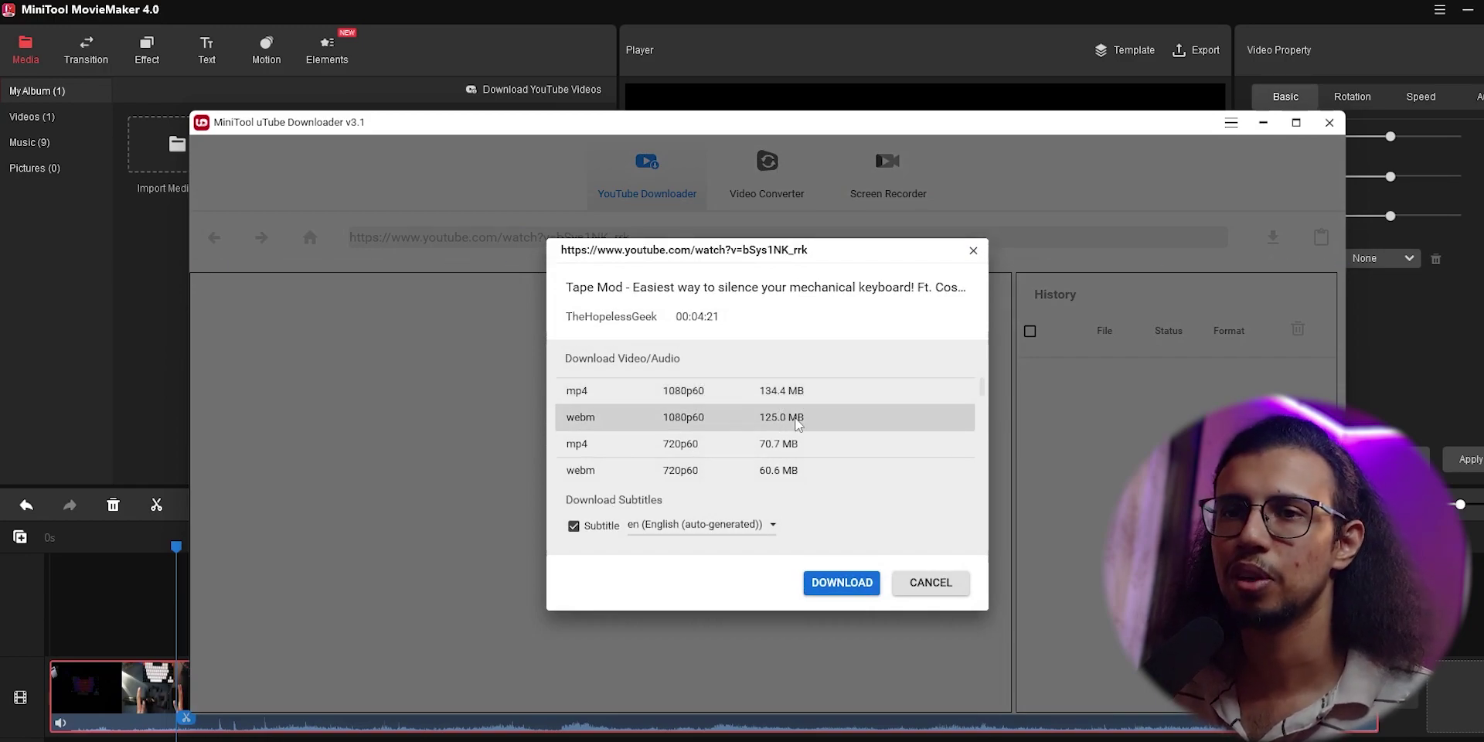
pyautogui.click(773, 391)
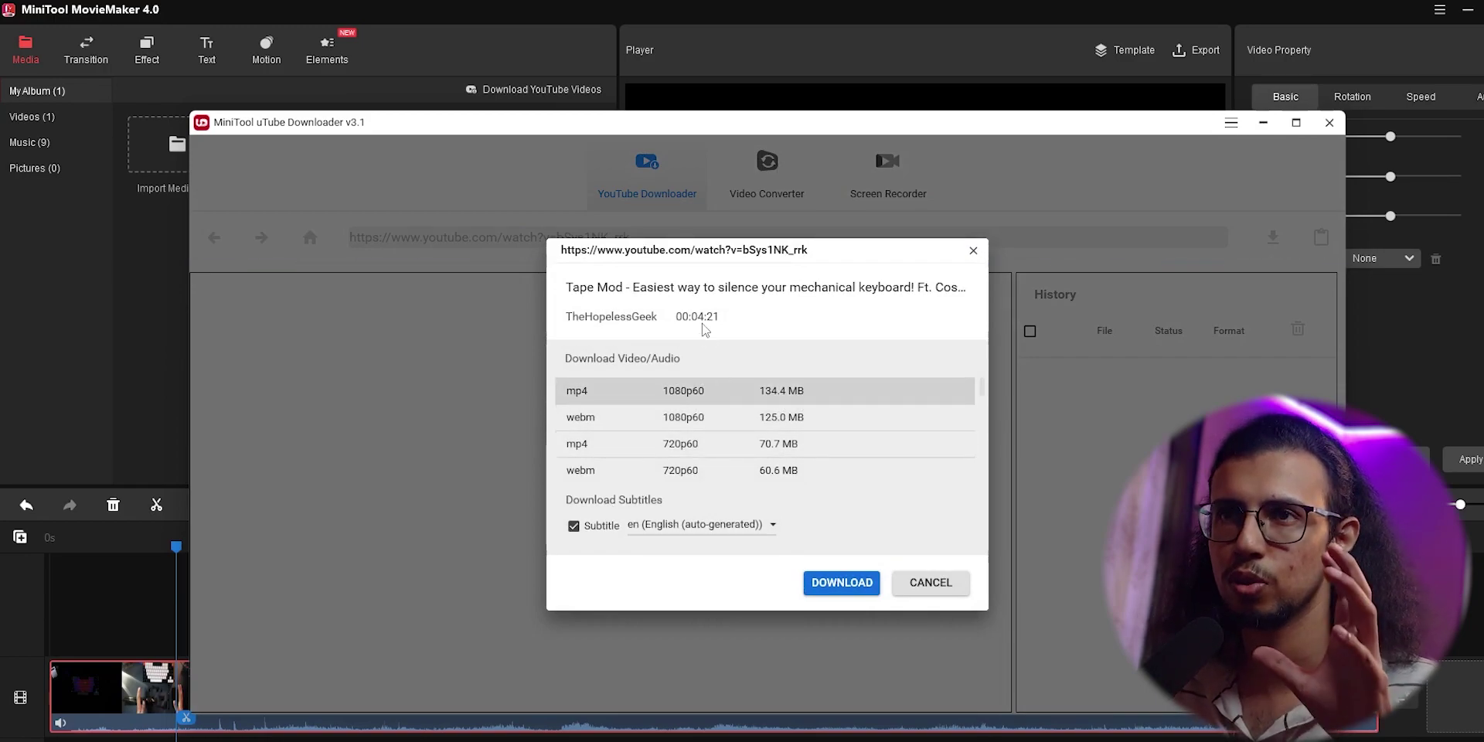
pyautogui.click(651, 525)
pyautogui.click(651, 552)
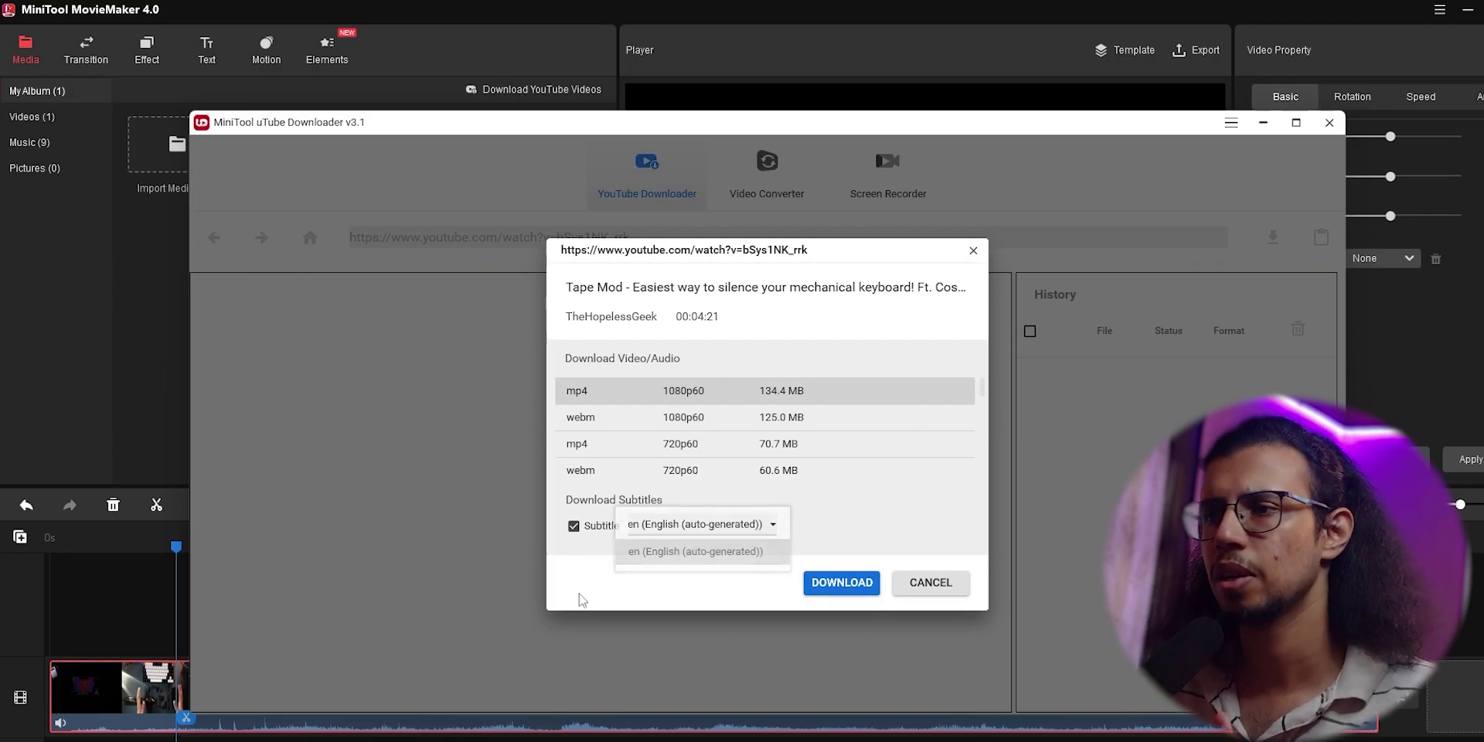
pyautogui.click(842, 582)
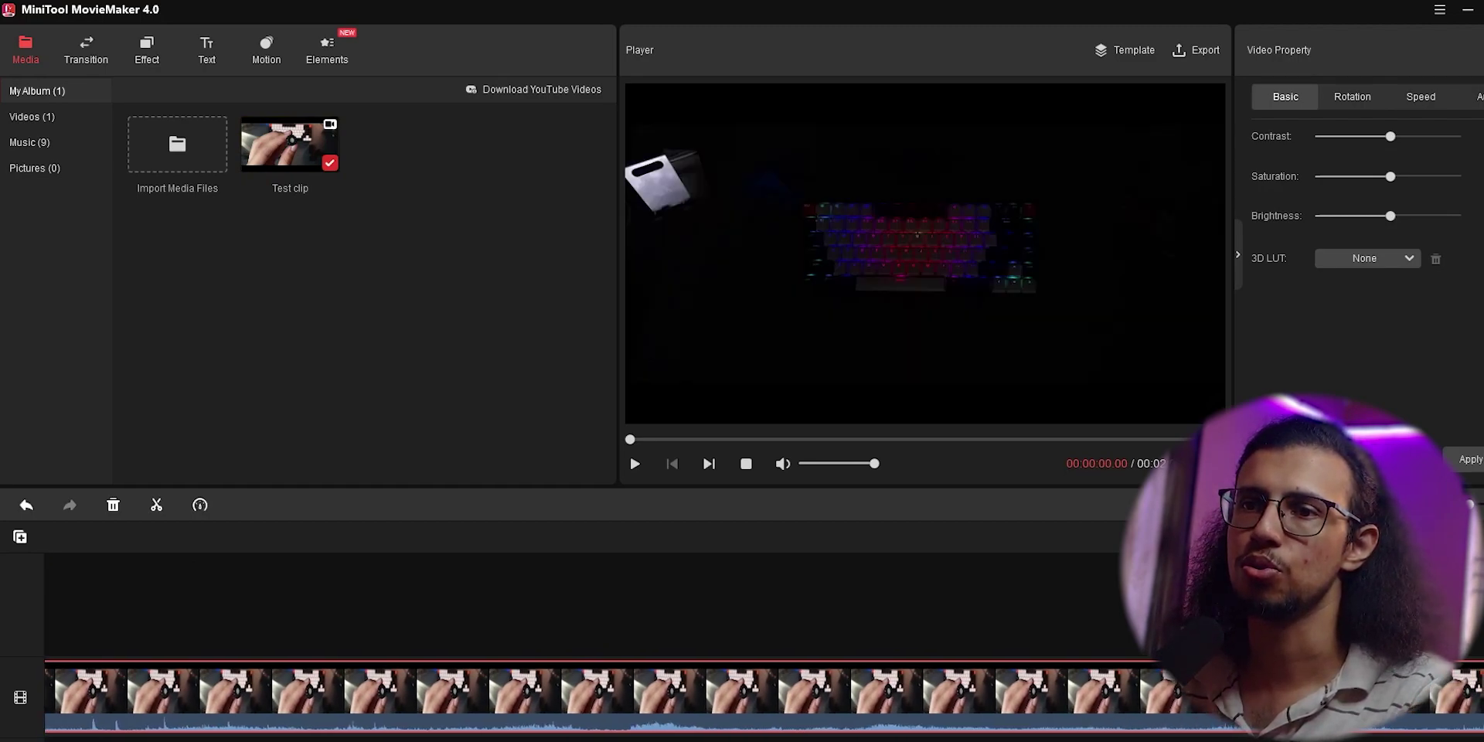
pyautogui.click(662, 639)
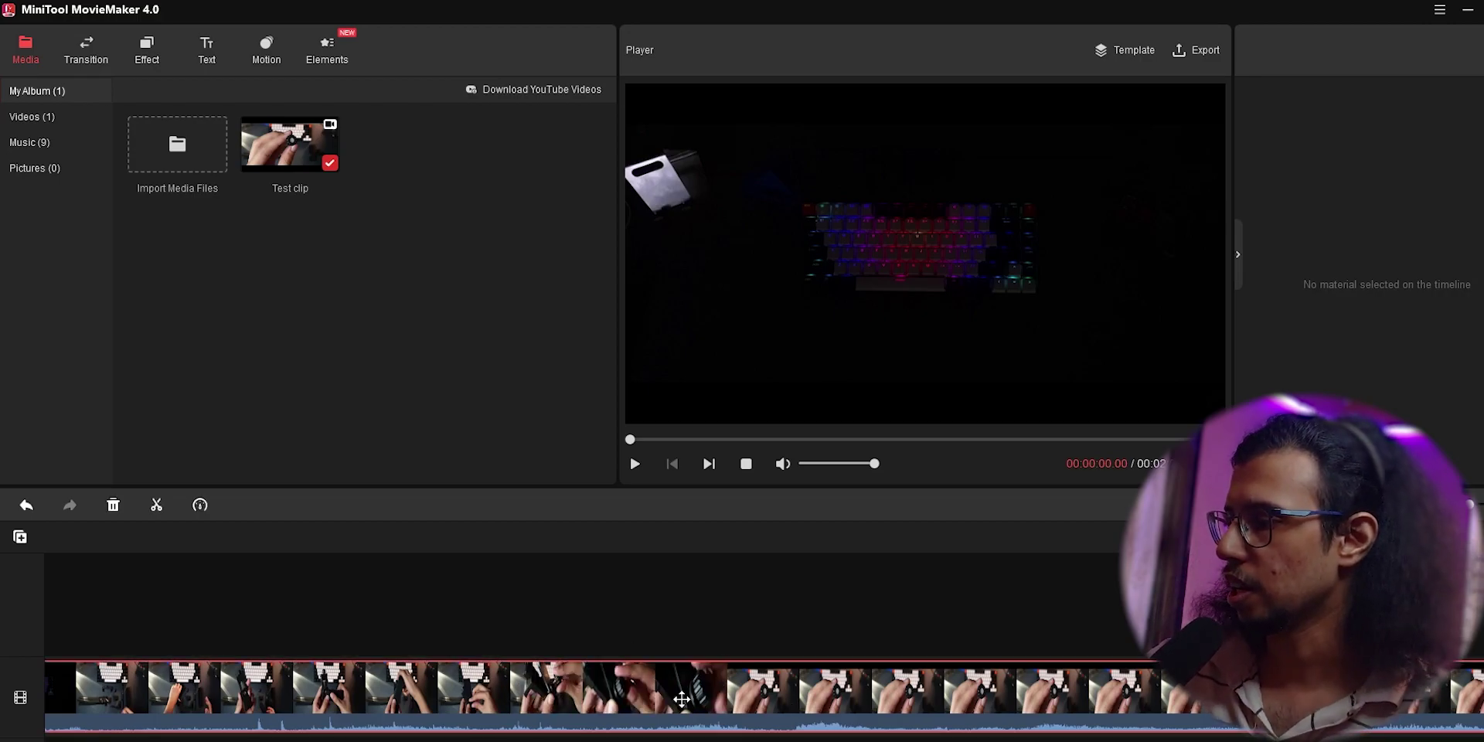
pyautogui.click(673, 699)
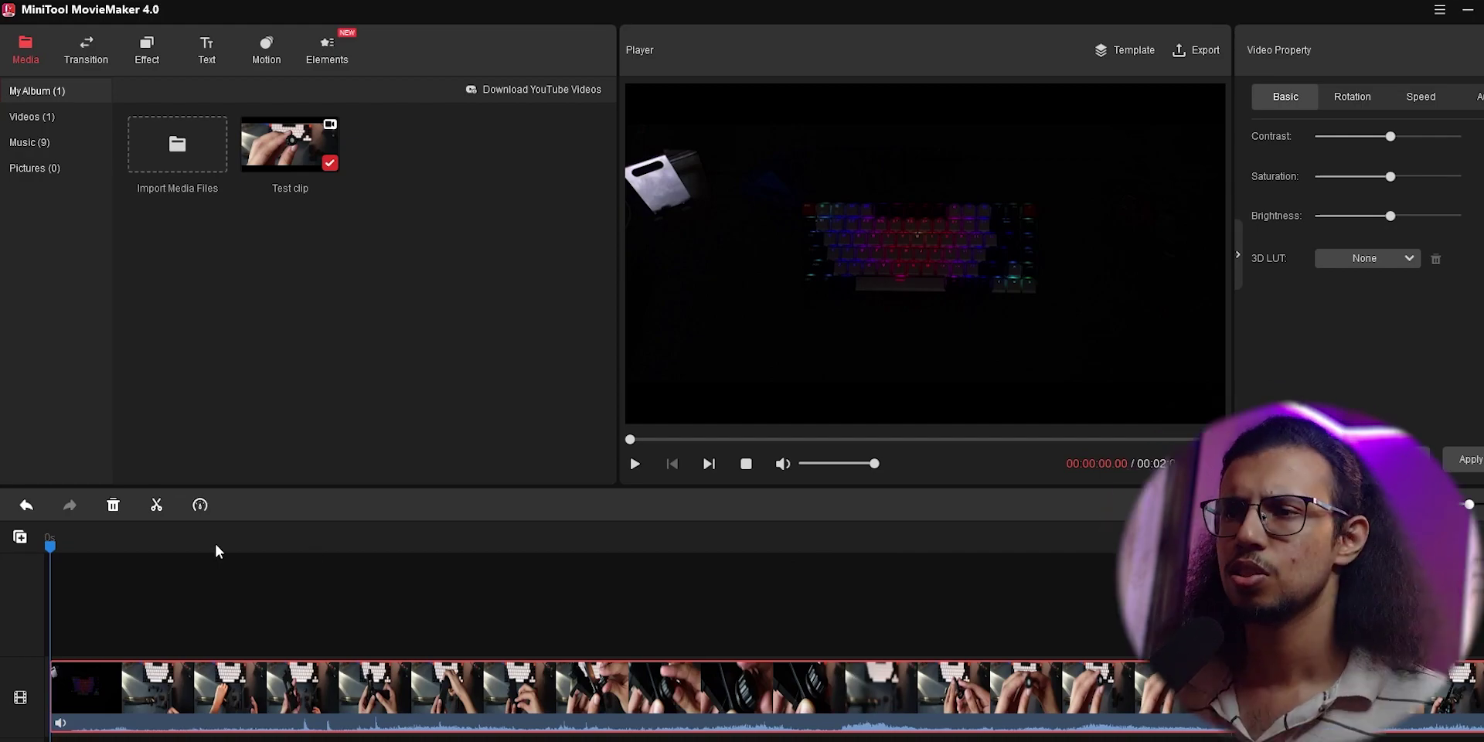
# - Split the clip near 10 seconds and delete the 7.3s piece from the timeline
pyautogui.click(166, 603)
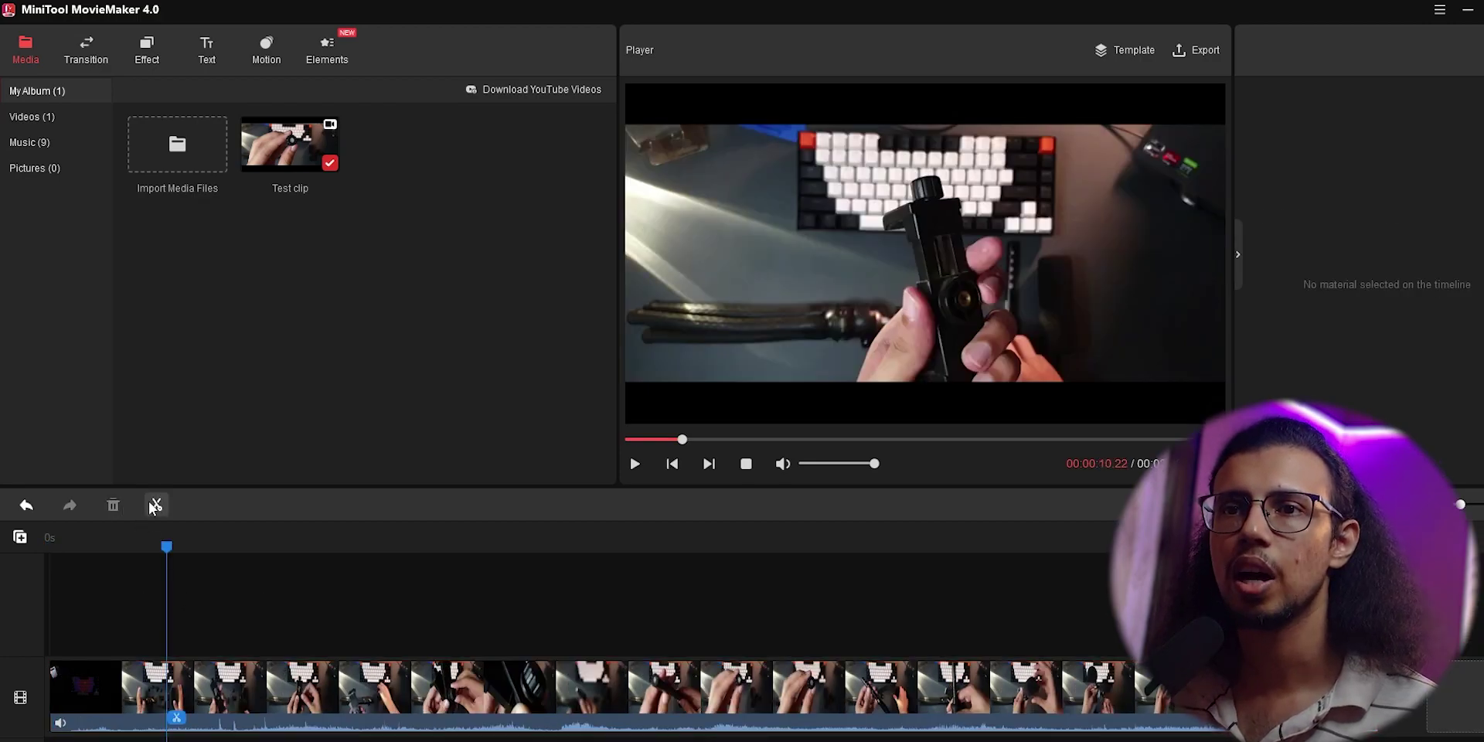
pyautogui.click(203, 704)
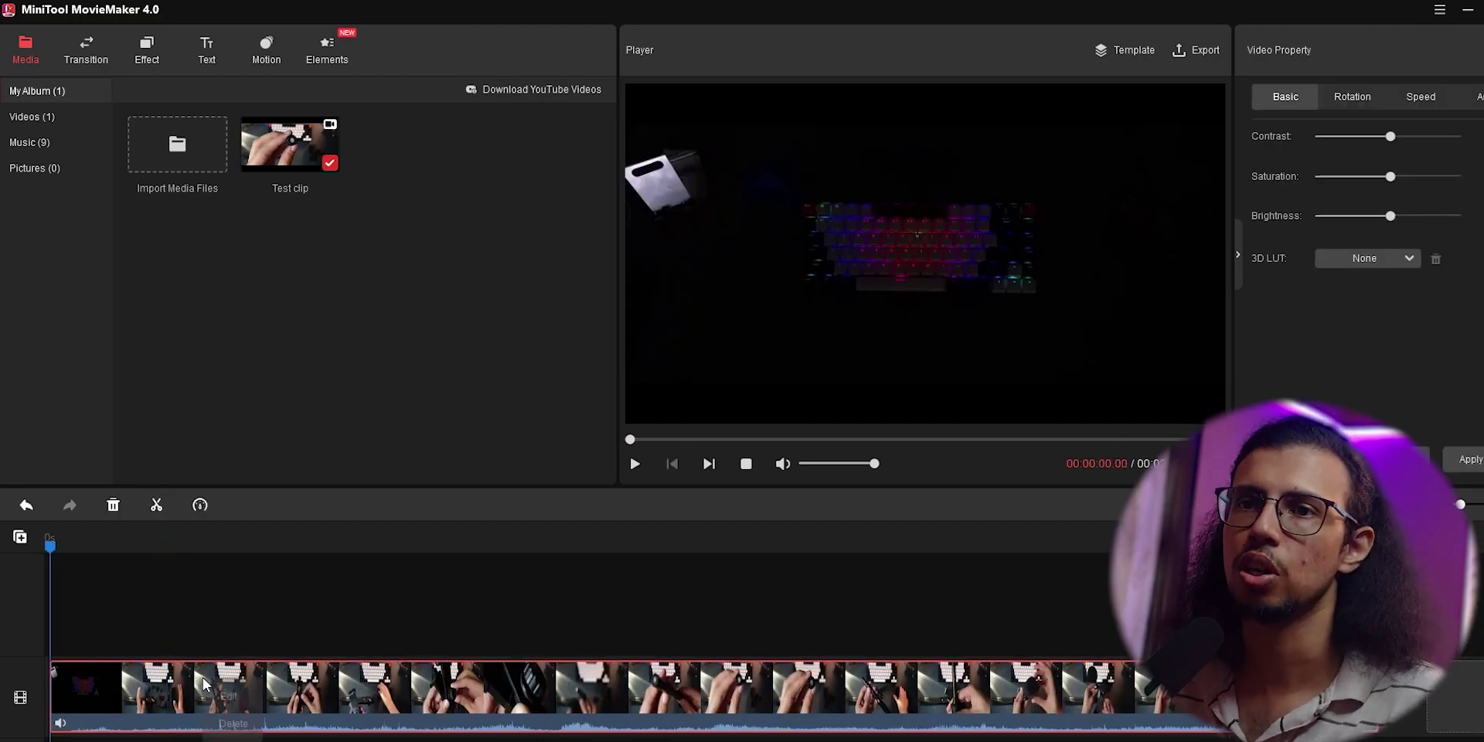
pyautogui.rightClick(205, 684)
pyautogui.click(232, 723)
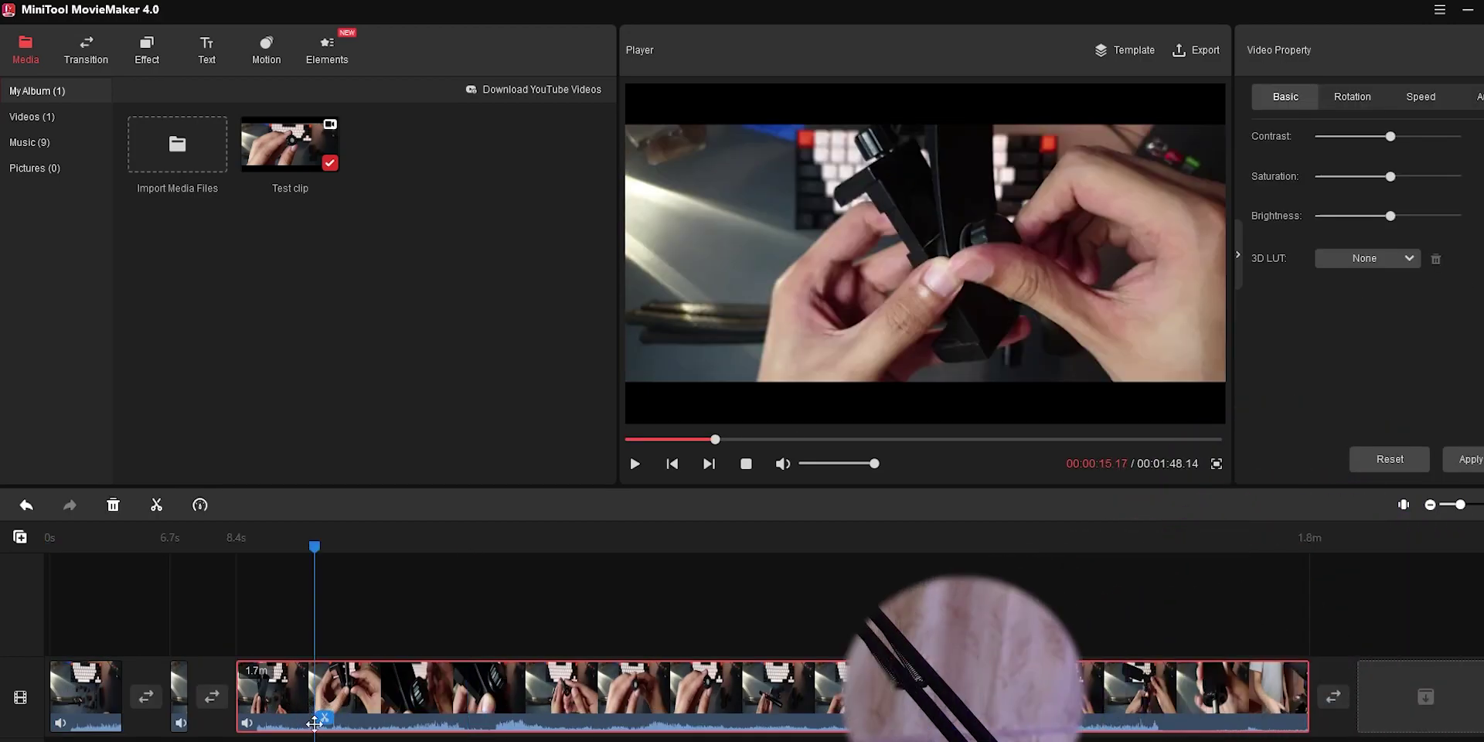
pyautogui.click(323, 717)
pyautogui.press('Delete')
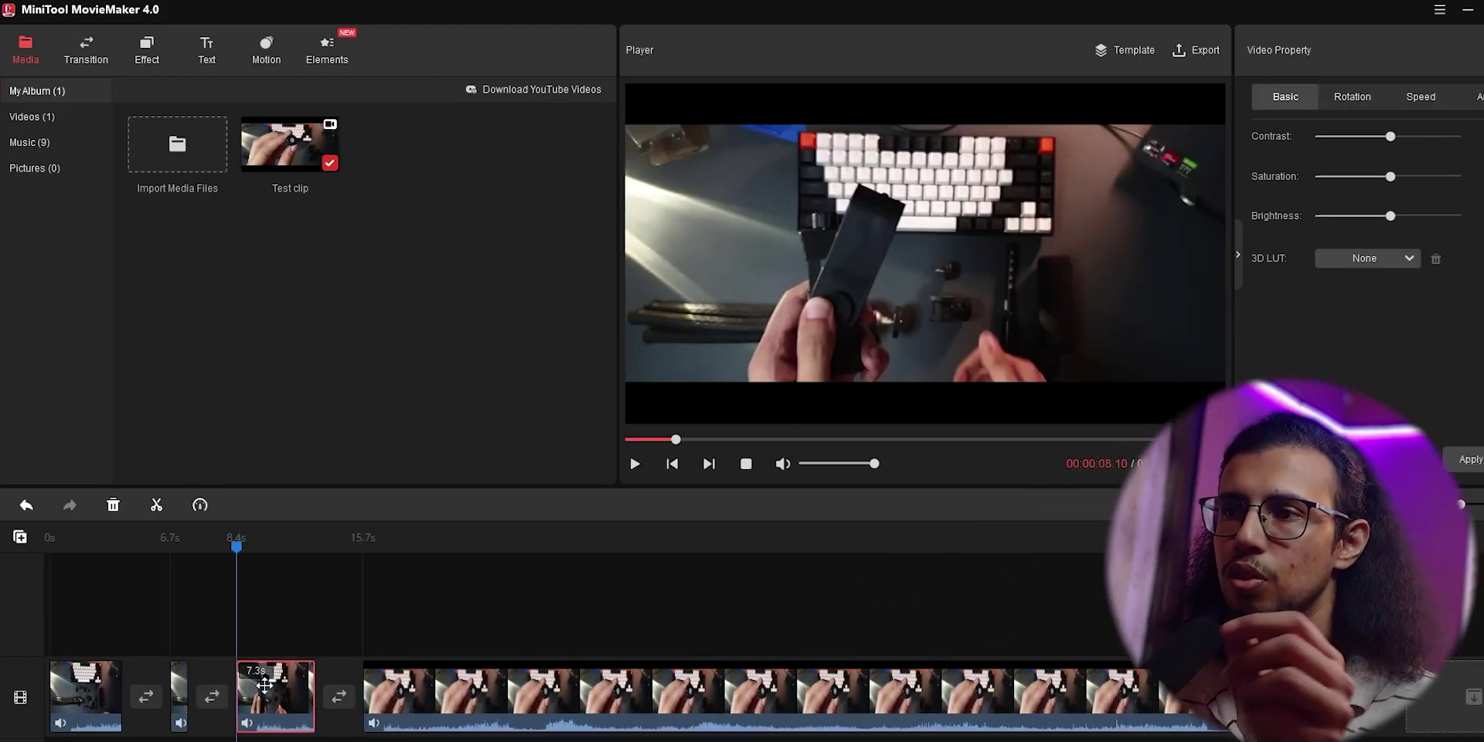
# - Play from 8.4s to the next cut, delete the leftover last clip, and select the 20.6s clip
pyautogui.click(188, 560)
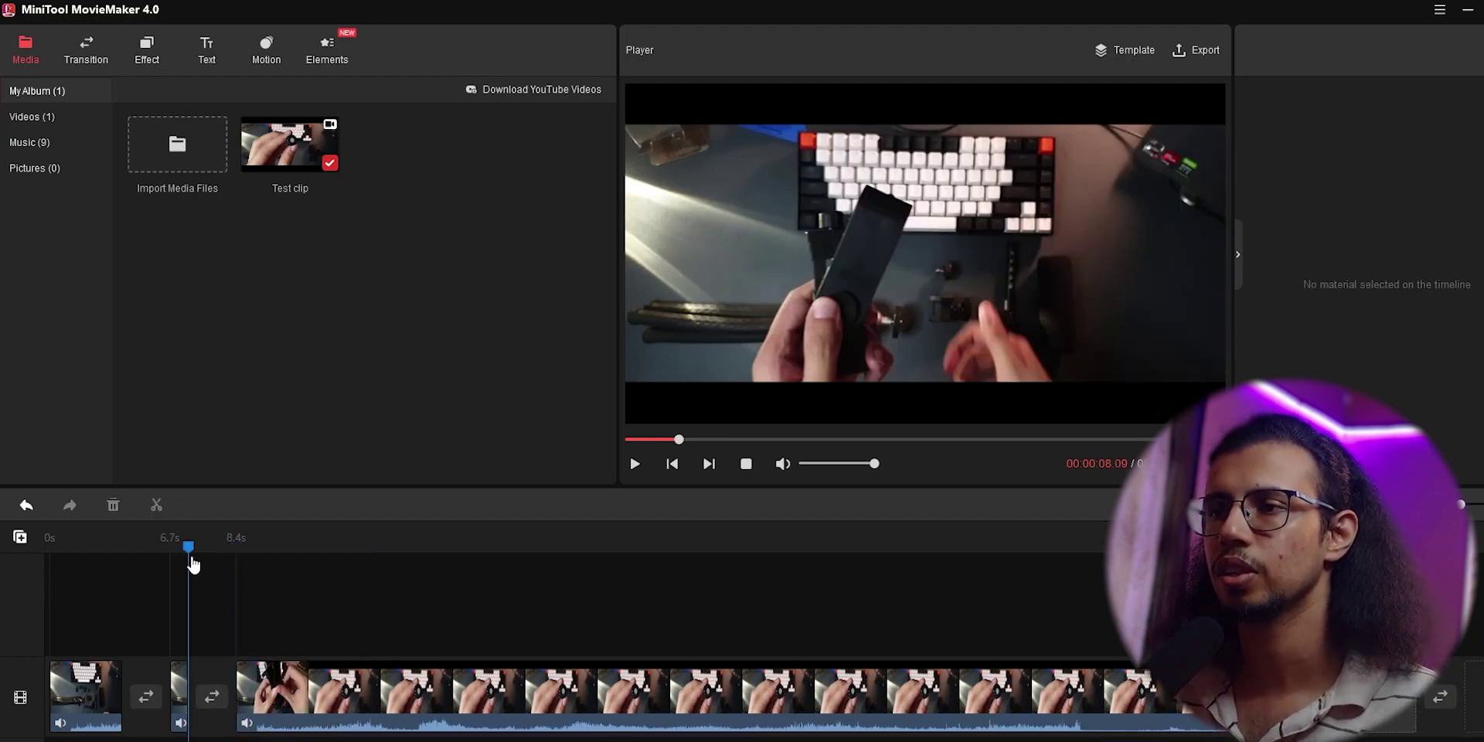
pyautogui.press('space')
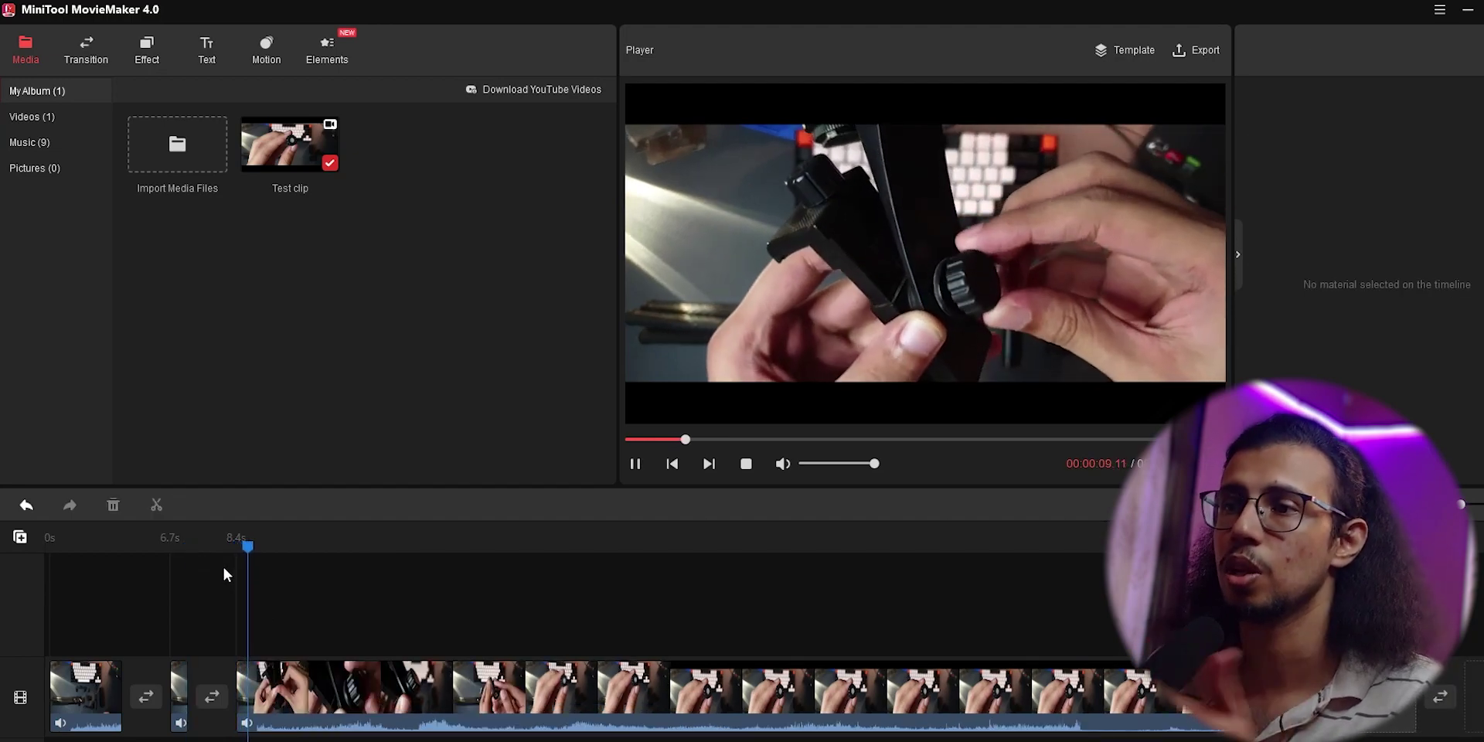
pyautogui.press('space')
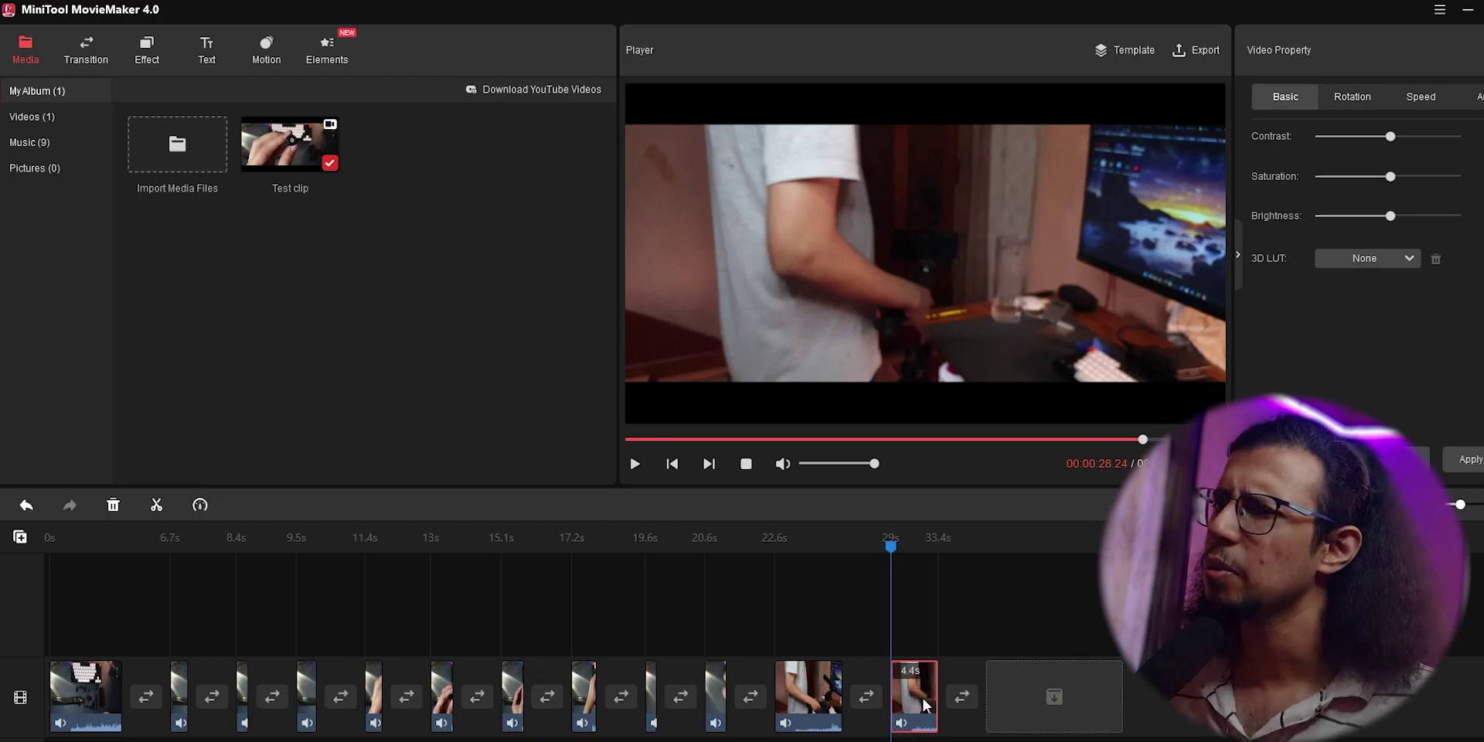
pyautogui.press('Delete')
pyautogui.moveTo(775, 553); pyautogui.dragTo(711, 594)
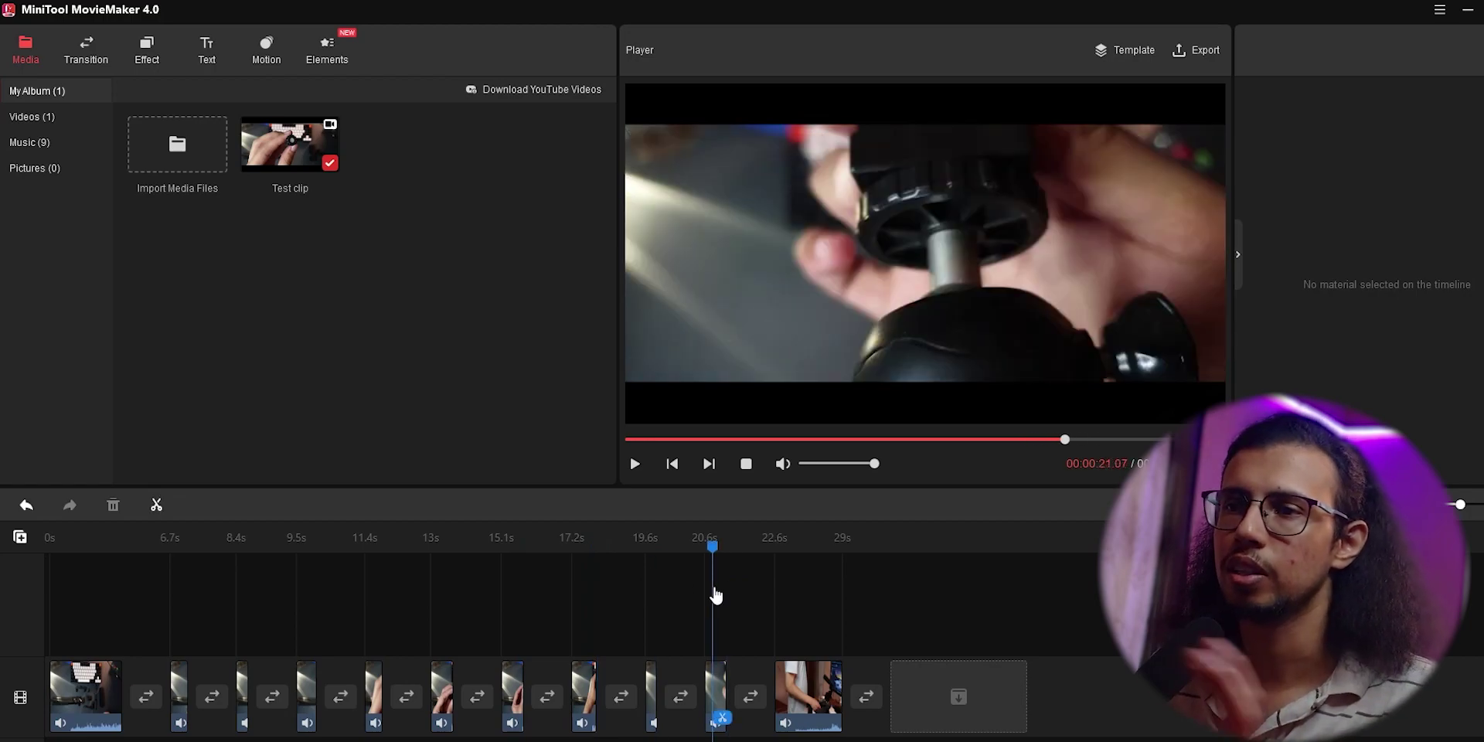
pyautogui.click(720, 677)
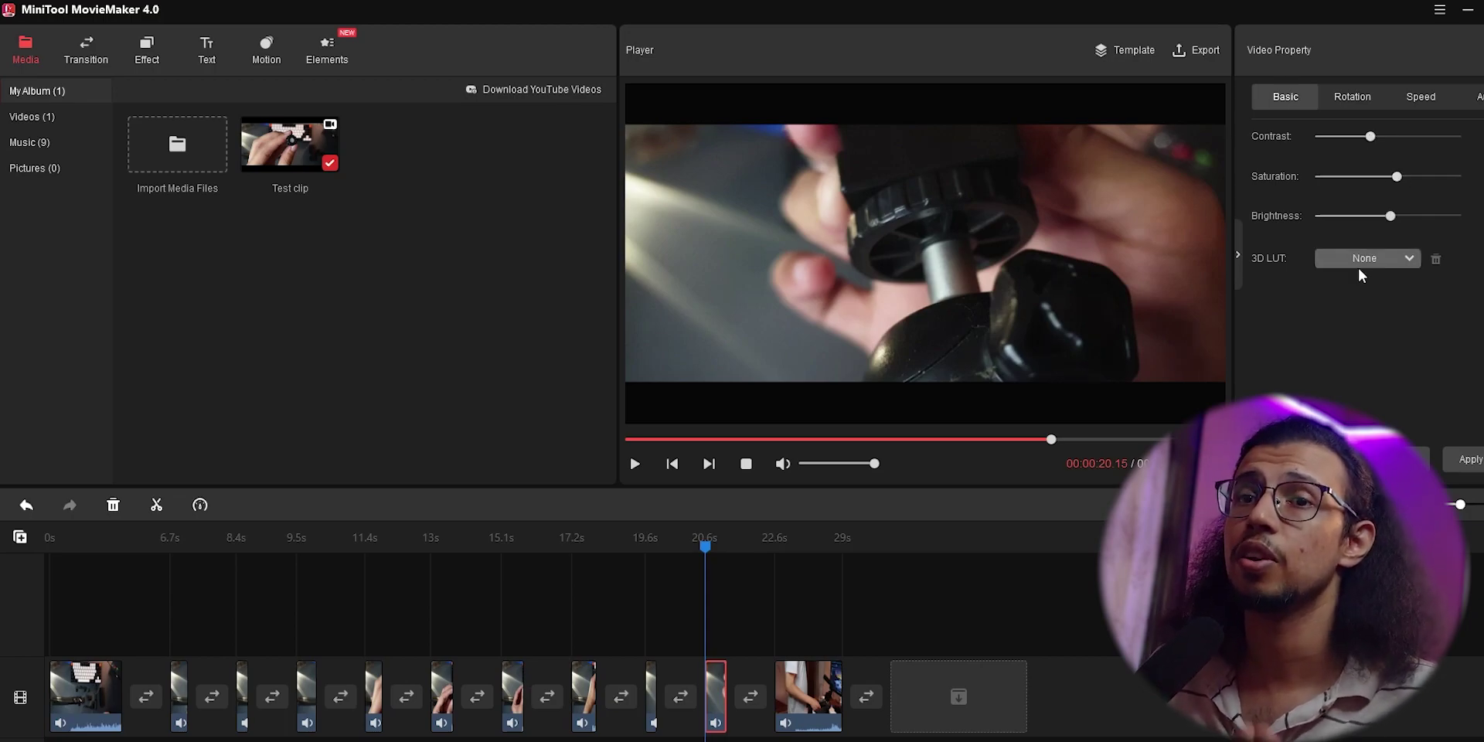
# - Apply the Dark Film 3D LUT to the last timeline clip at 22.6s and preview it
pyautogui.click(1398, 262)
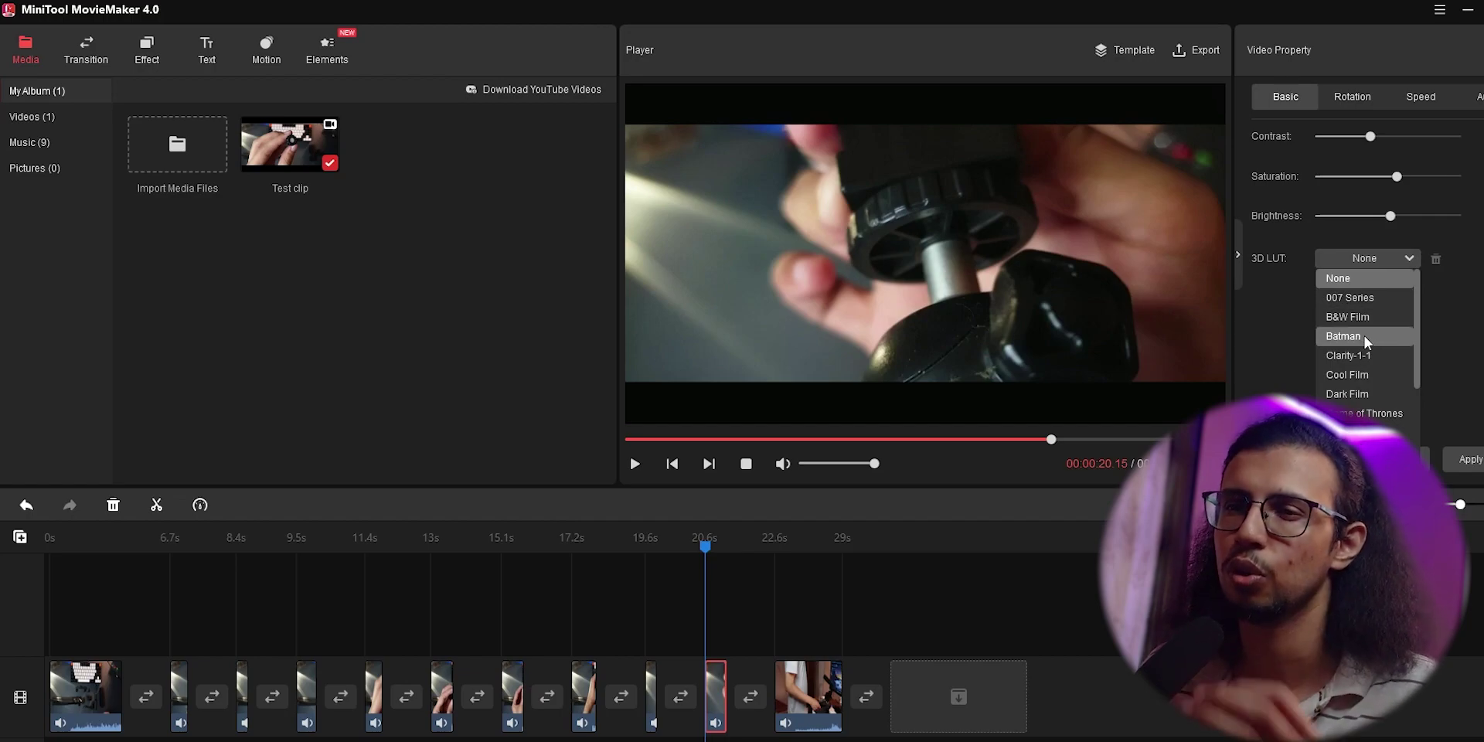
pyautogui.click(777, 543)
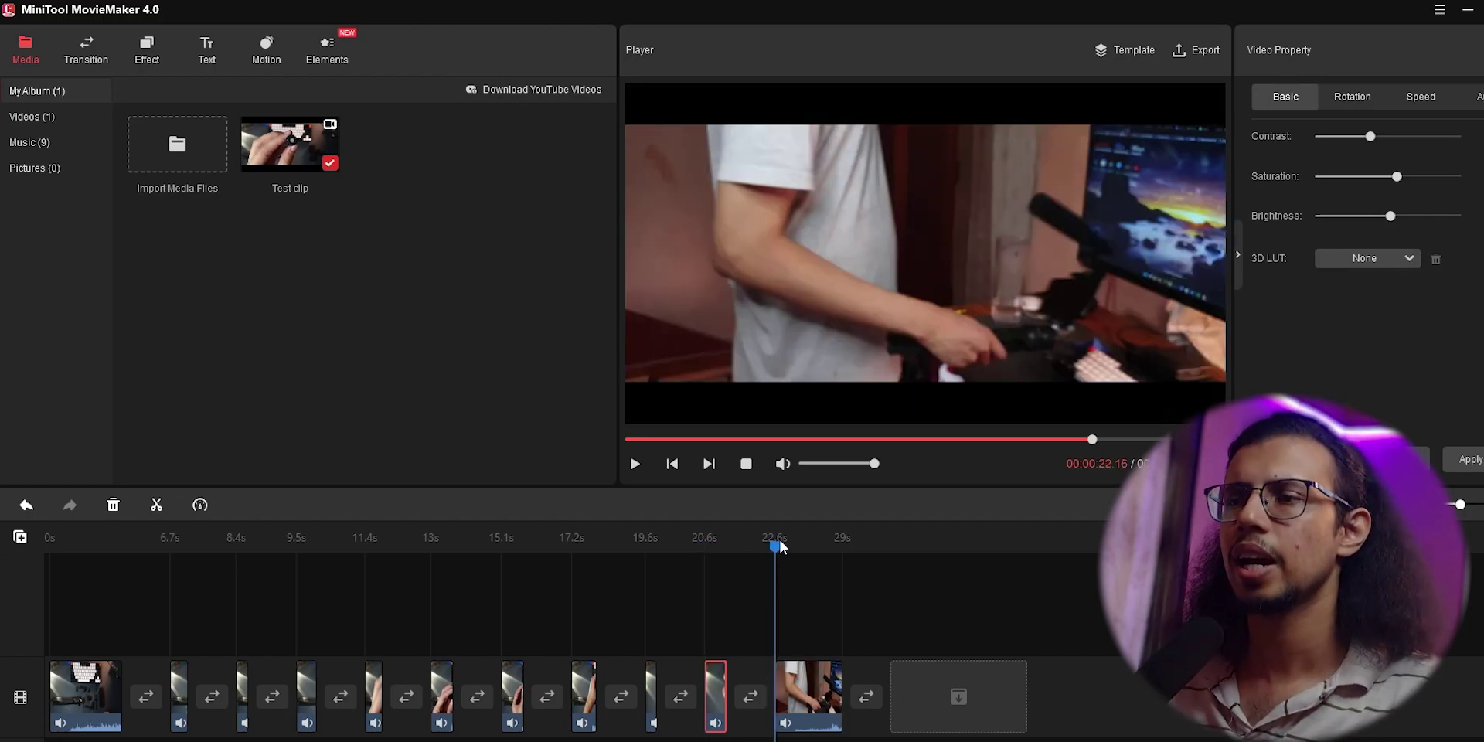
pyautogui.click(813, 686)
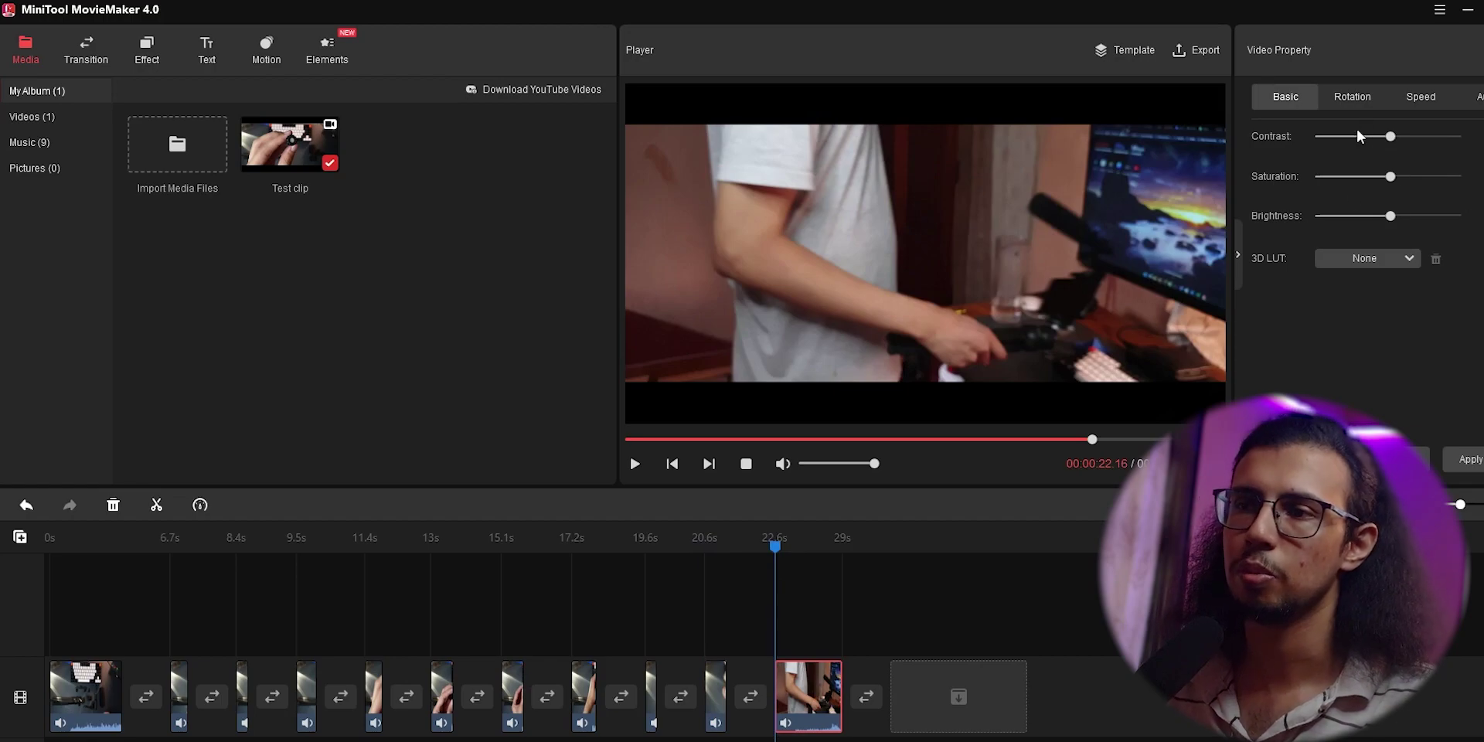
pyautogui.click(1387, 257)
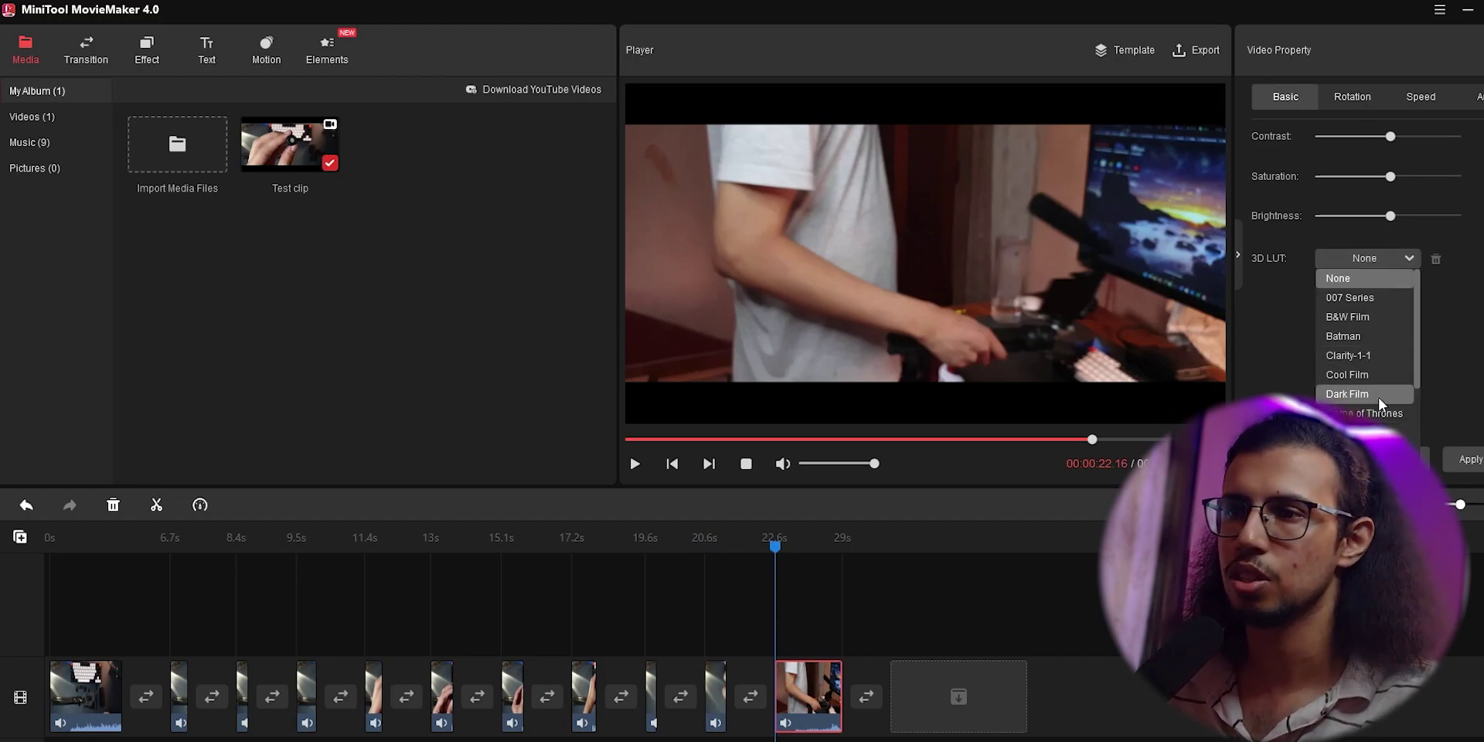
pyautogui.click(1380, 396)
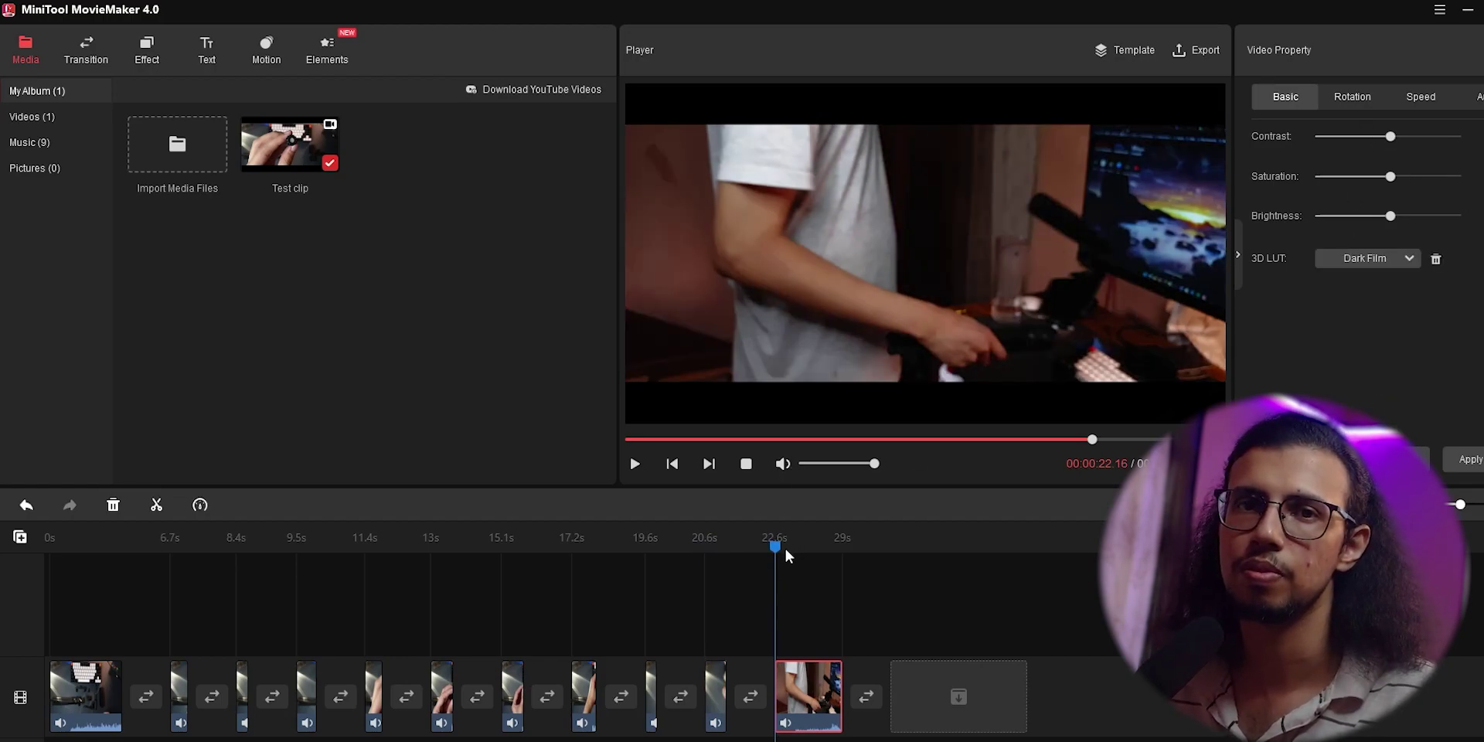
pyautogui.moveTo(775, 549); pyautogui.dragTo(805, 555)
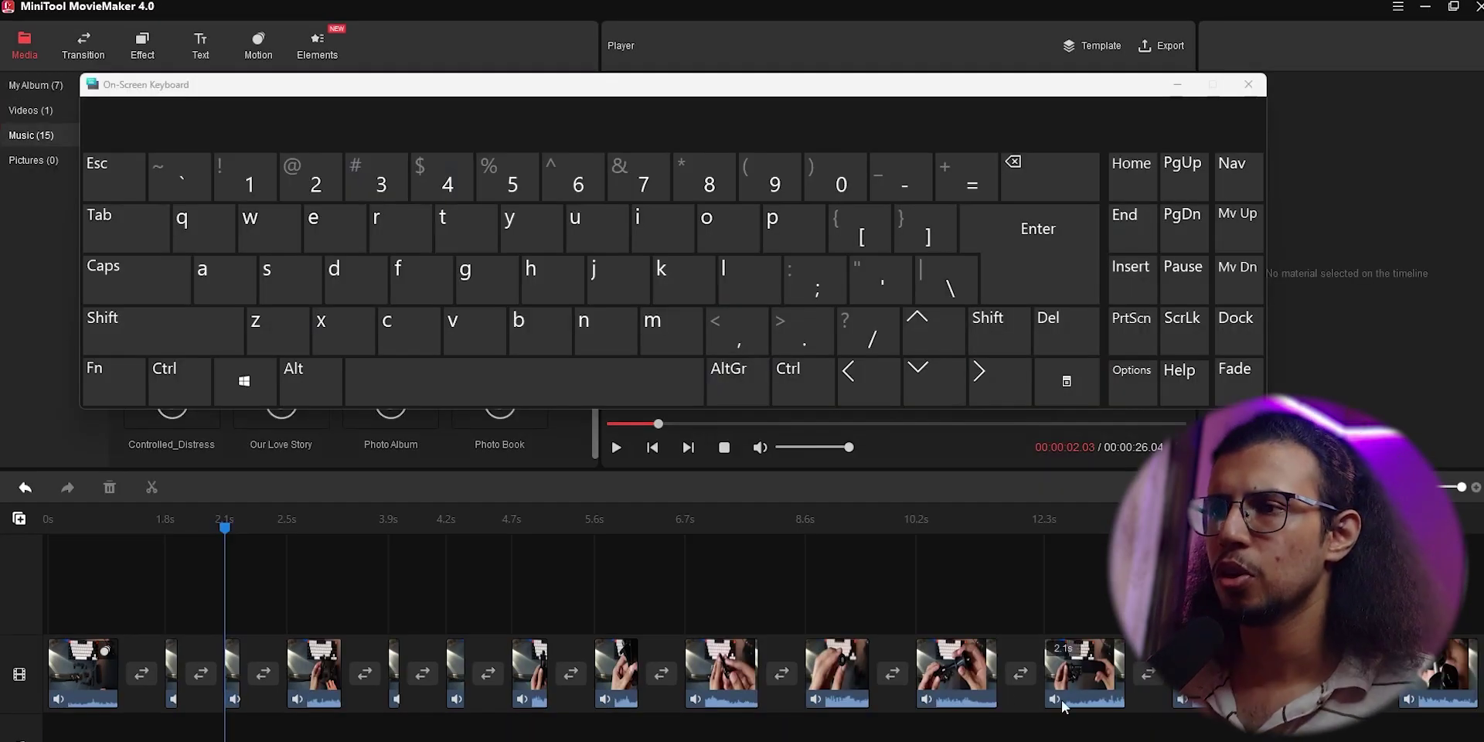
pyautogui.click(179, 380)
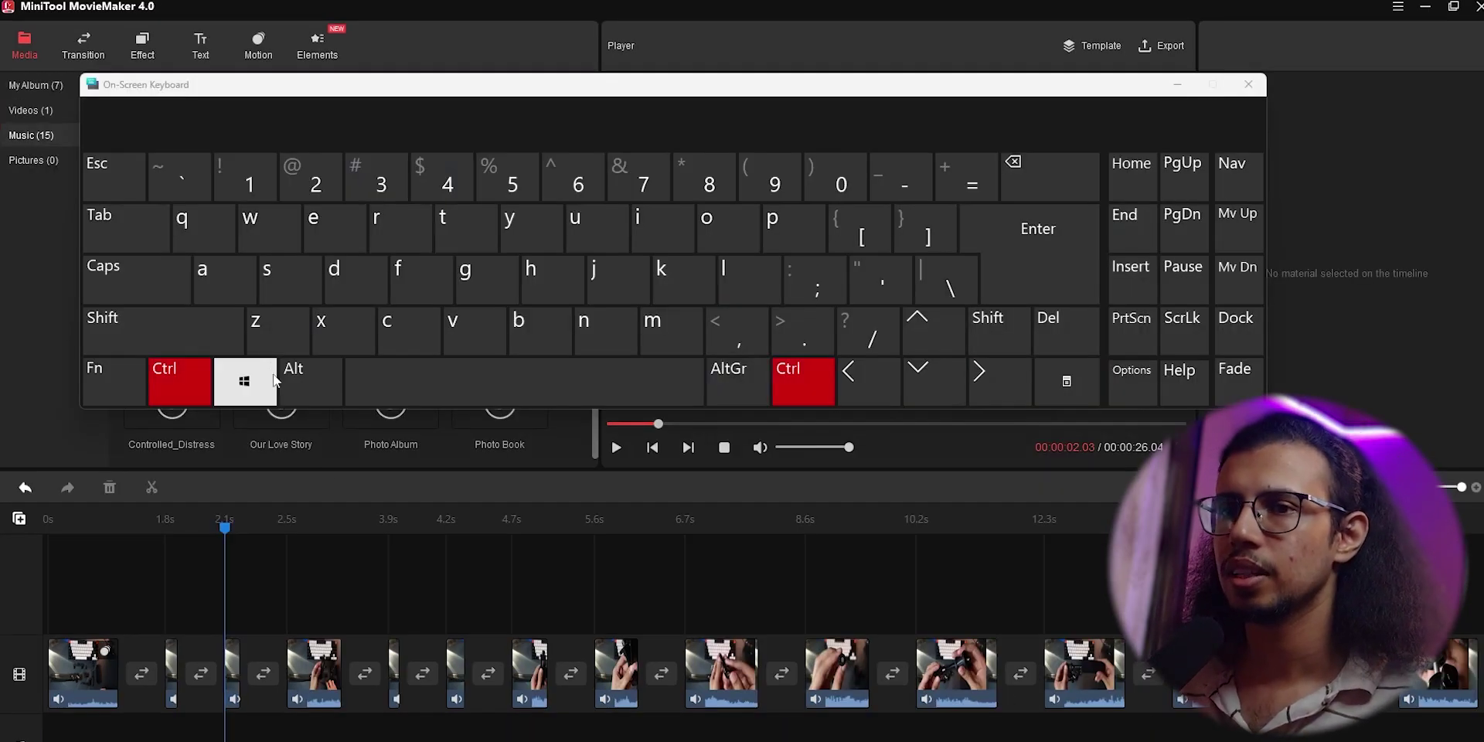
pyautogui.click(286, 328)
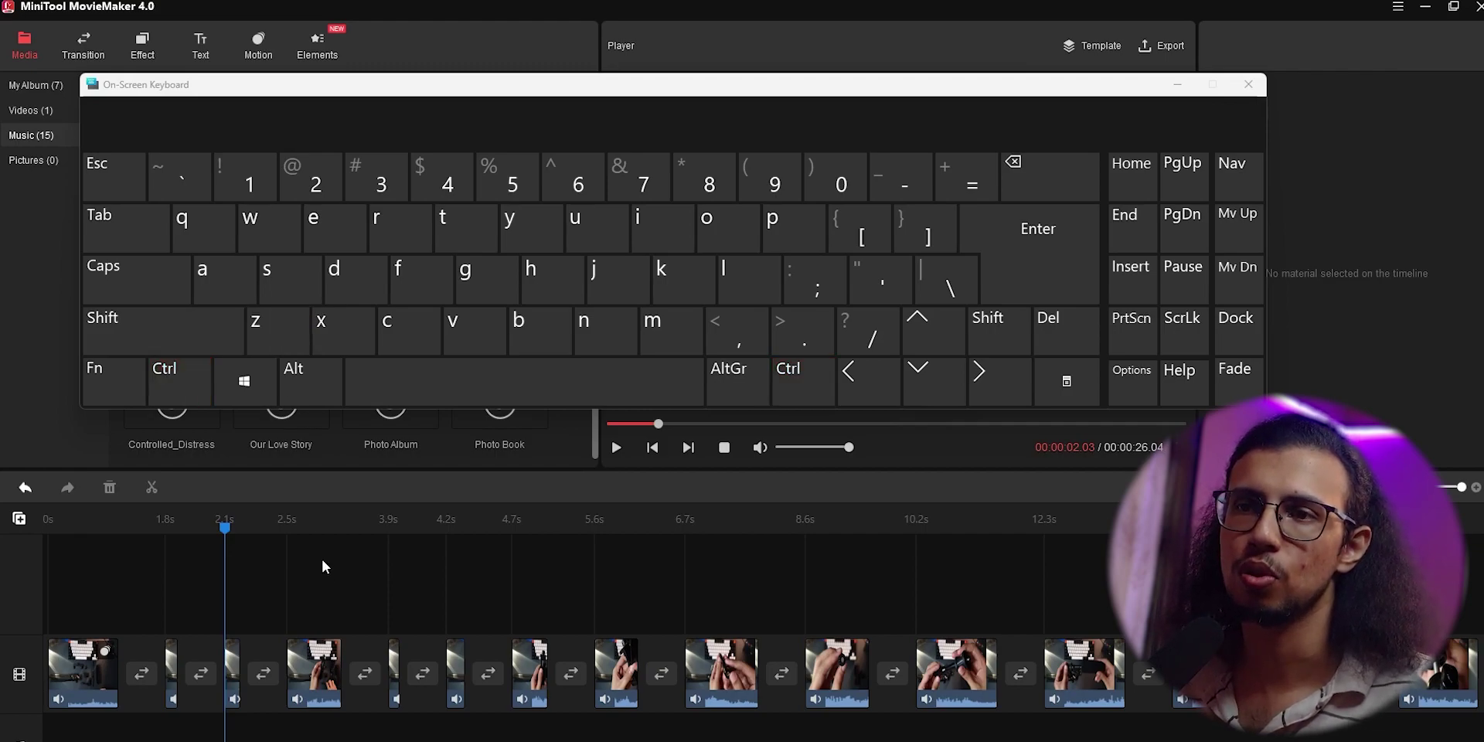
pyautogui.click(273, 321)
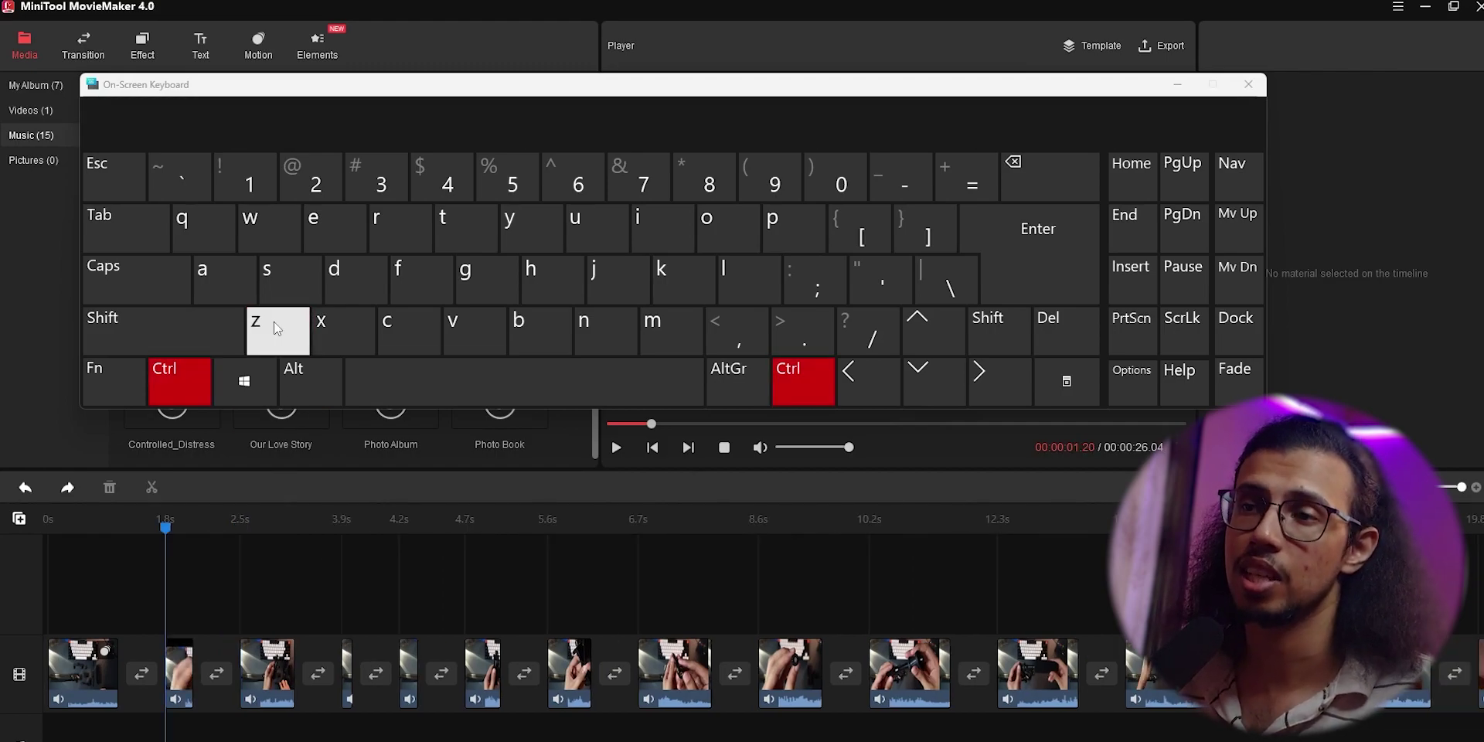
pyautogui.click(274, 322)
pyautogui.click(274, 322)
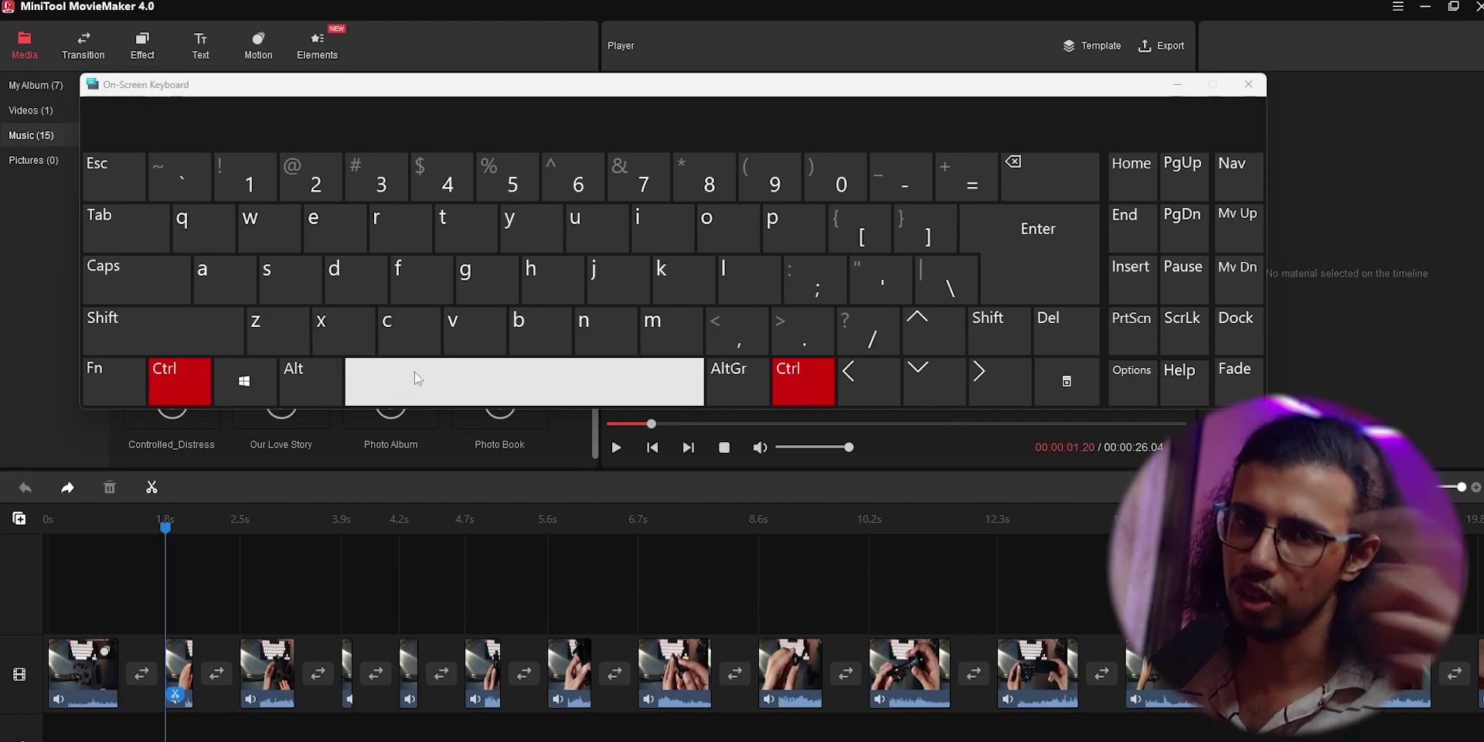
pyautogui.click(523, 234)
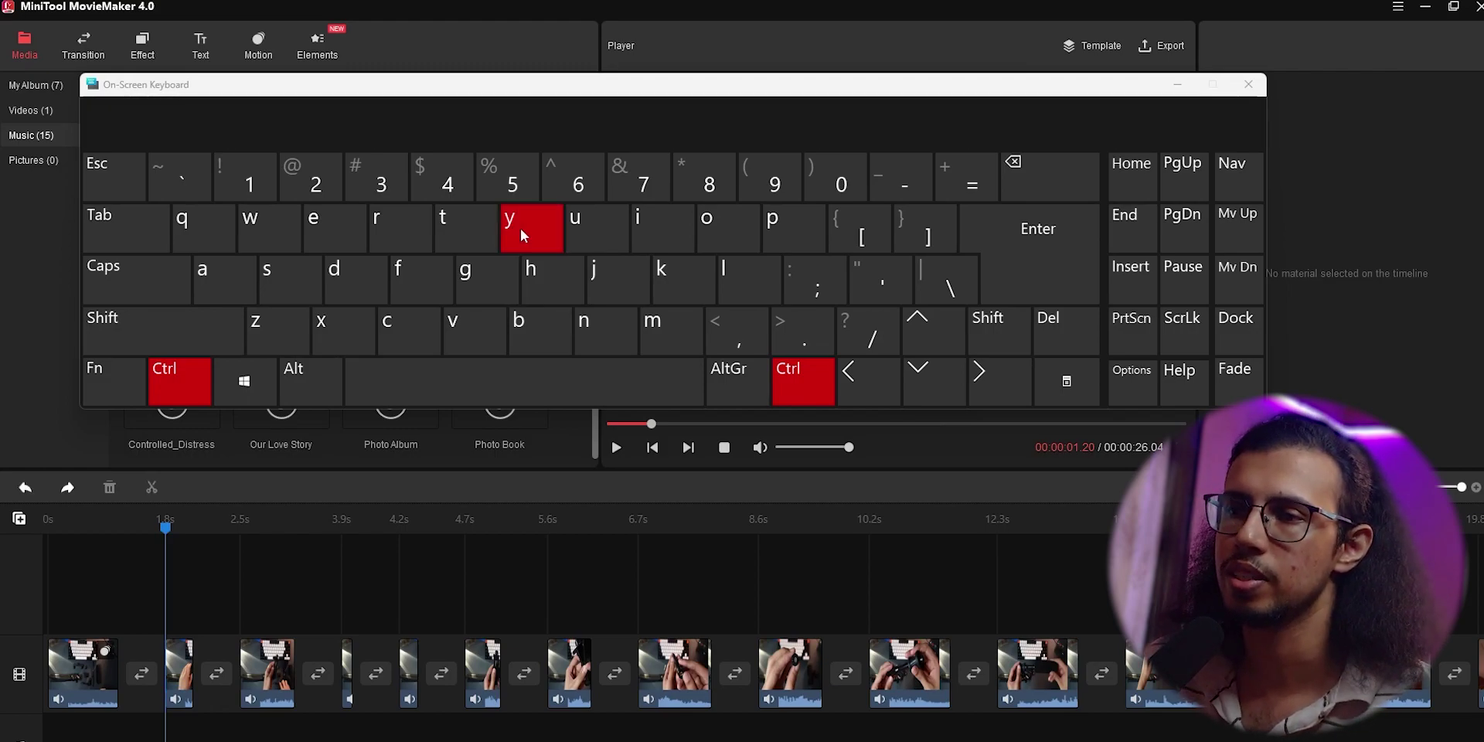
pyautogui.click(524, 235)
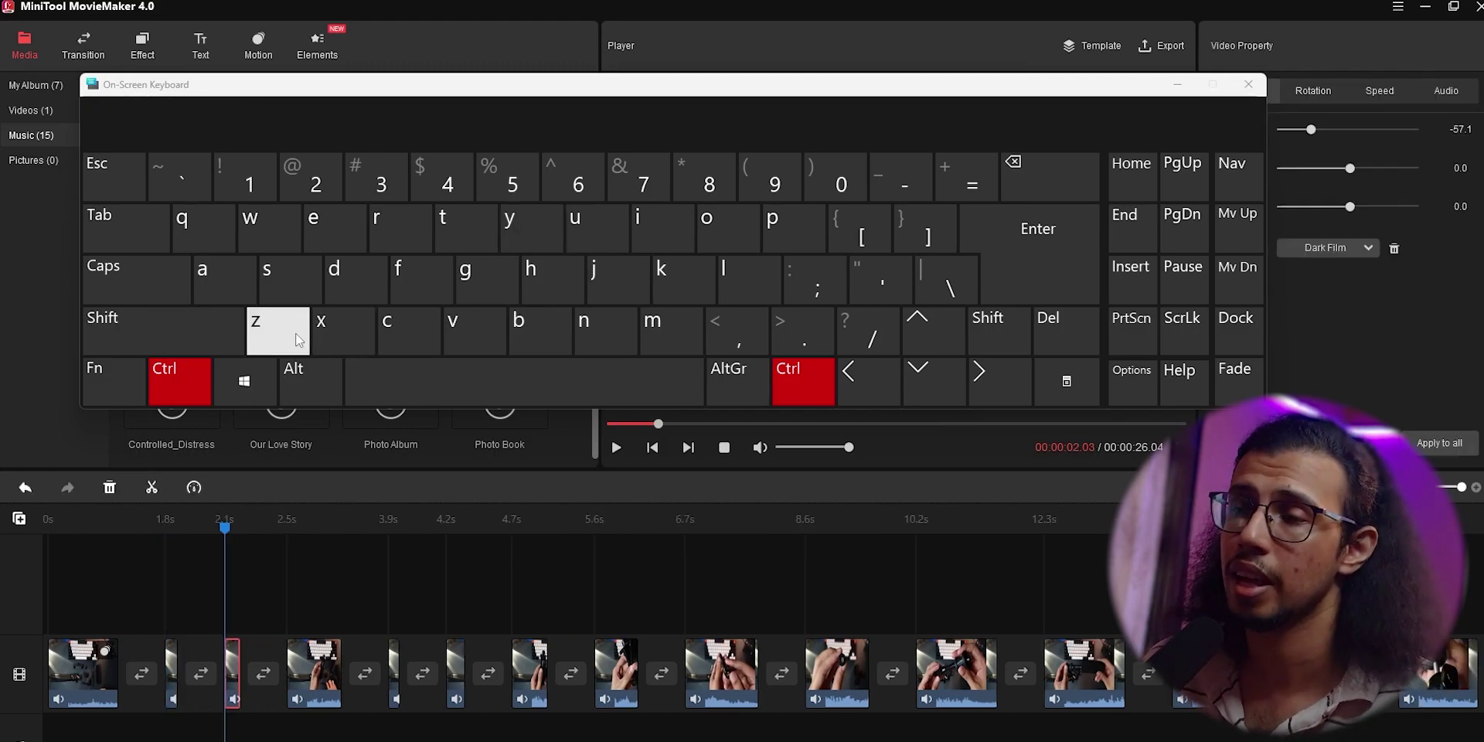
pyautogui.click(297, 340)
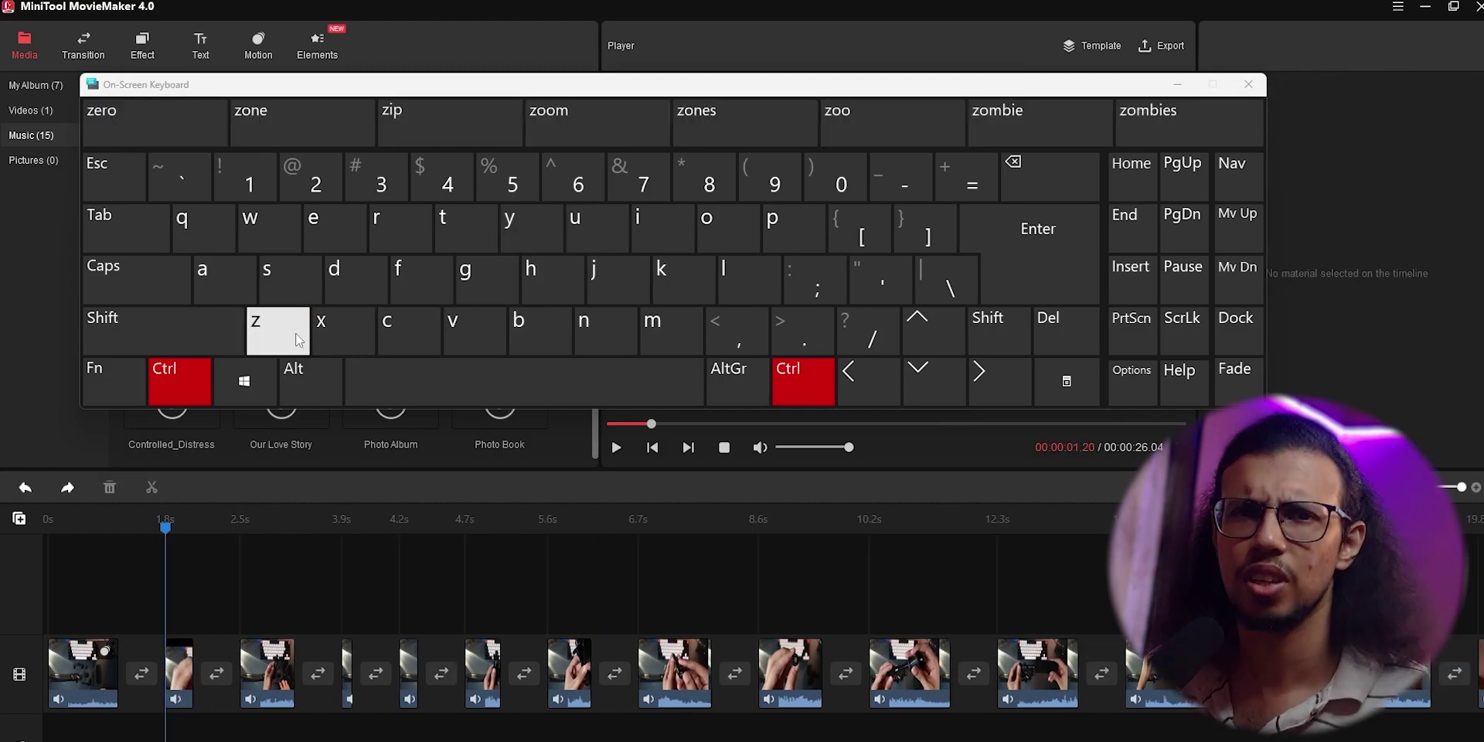
pyautogui.click(523, 232)
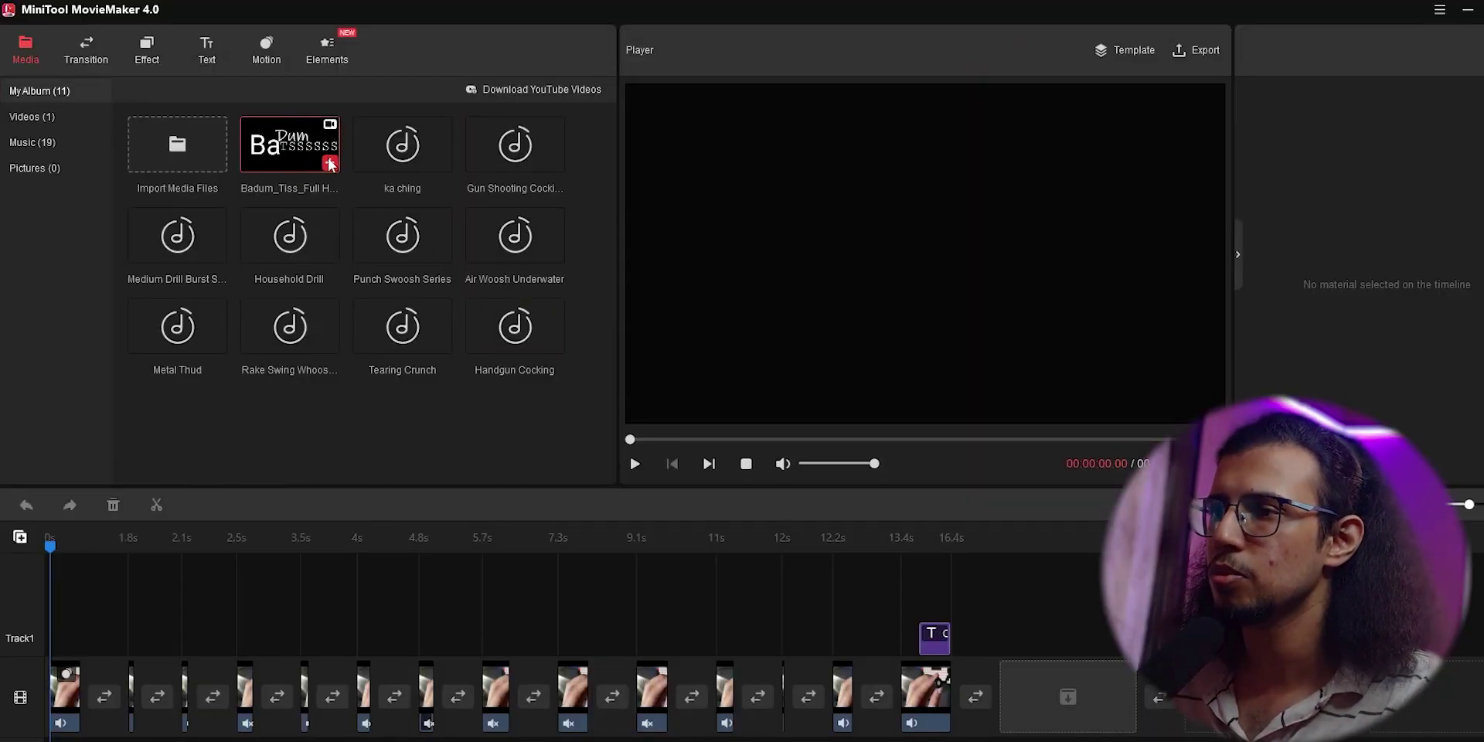
# - Append the Badum_Tiss sound effect to the timeline and move it onto Track1
pyautogui.click(330, 163)
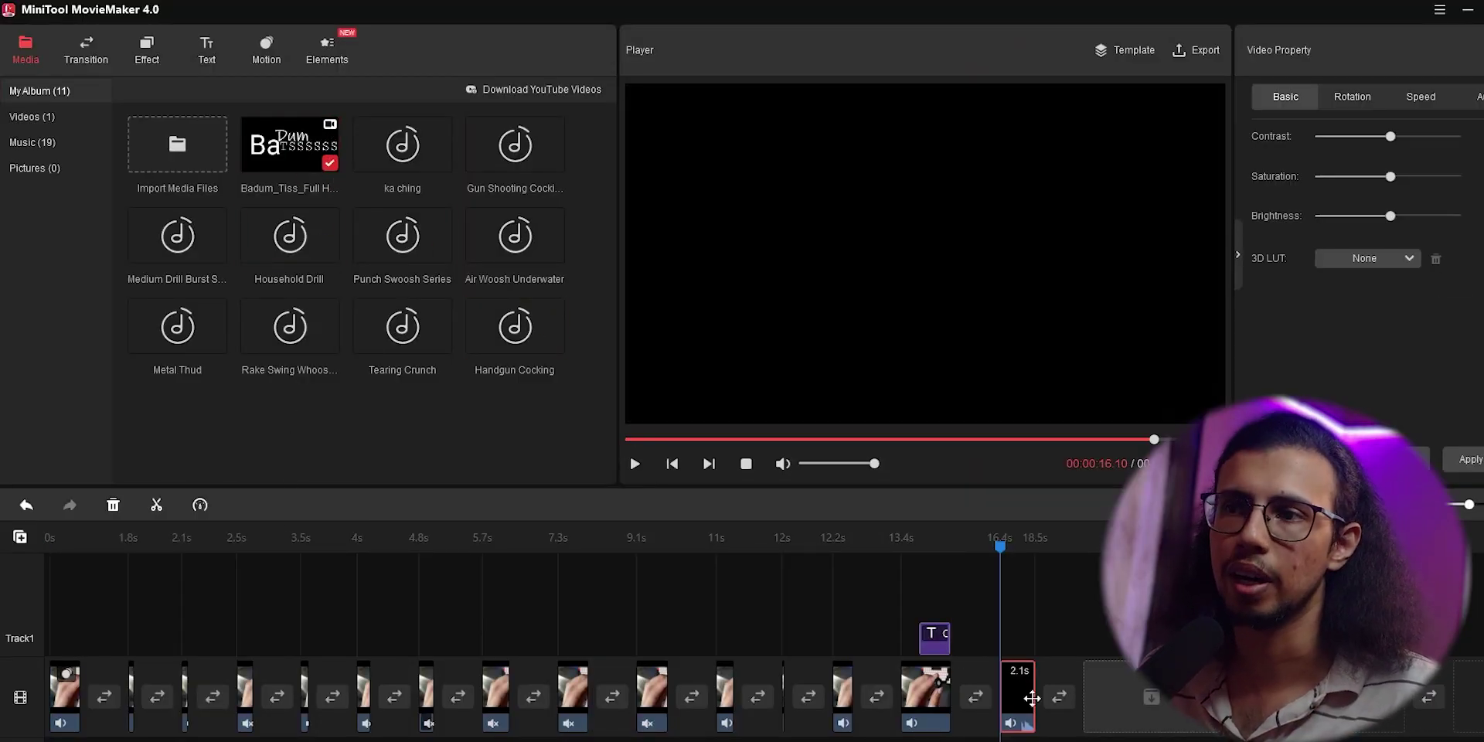
pyautogui.moveTo(1025, 723)
pyautogui.mouseDown()
pyautogui.moveTo(843, 657)
pyautogui.moveTo(1019, 701)
pyautogui.mouseUp()
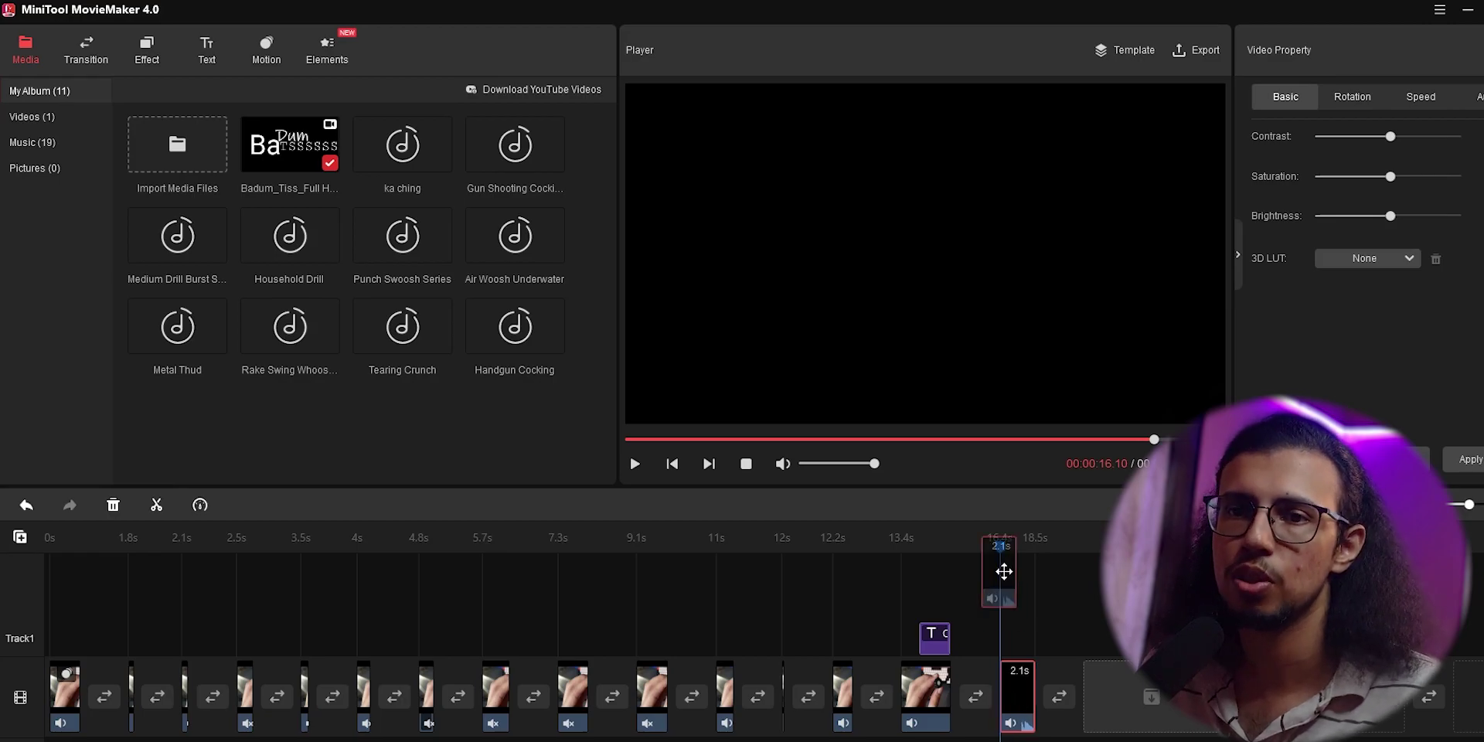
pyautogui.moveTo(1062, 704); pyautogui.dragTo(1061, 705)
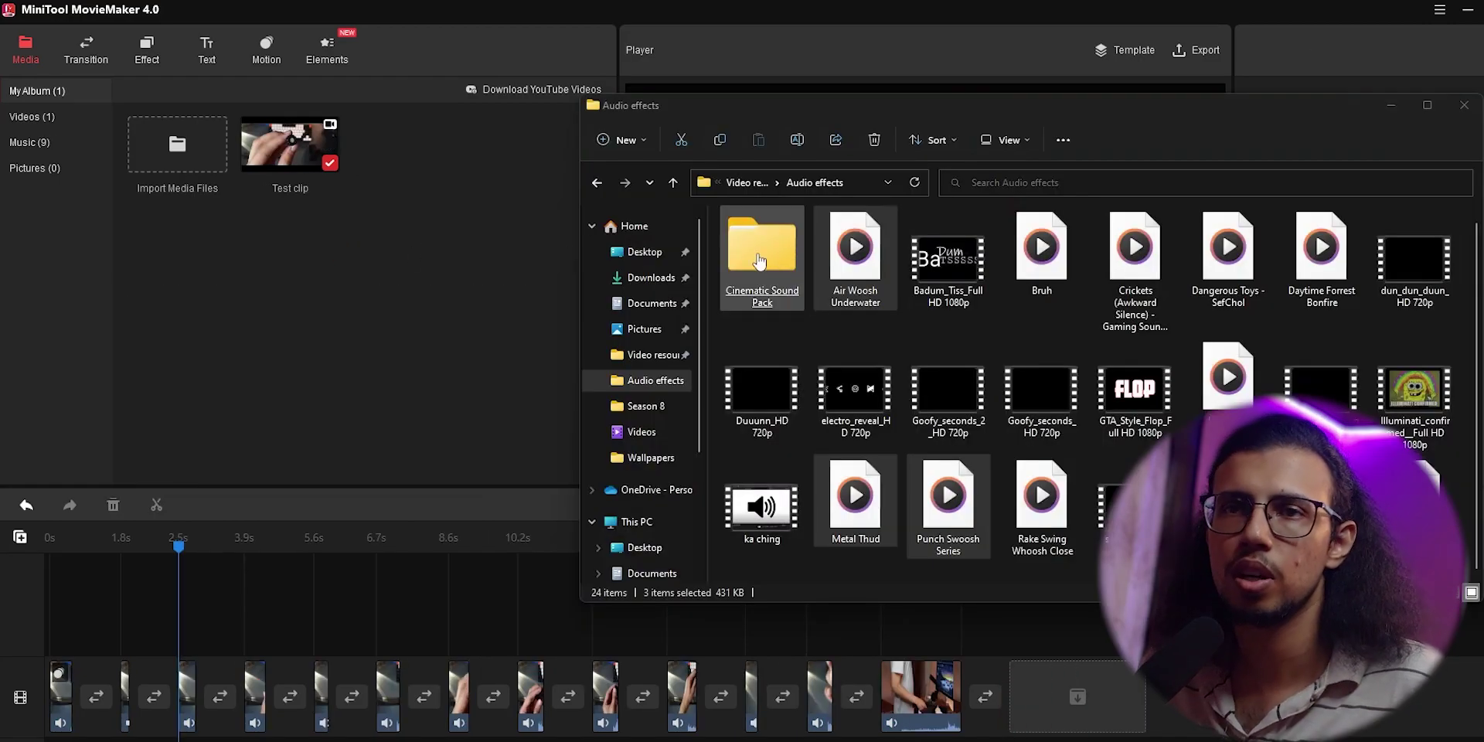
# - Drag the selected Audio effects files into MovieMaker's media album, then minimise the Explorer window
pyautogui.moveTo(856, 272); pyautogui.dragTo(167, 157)
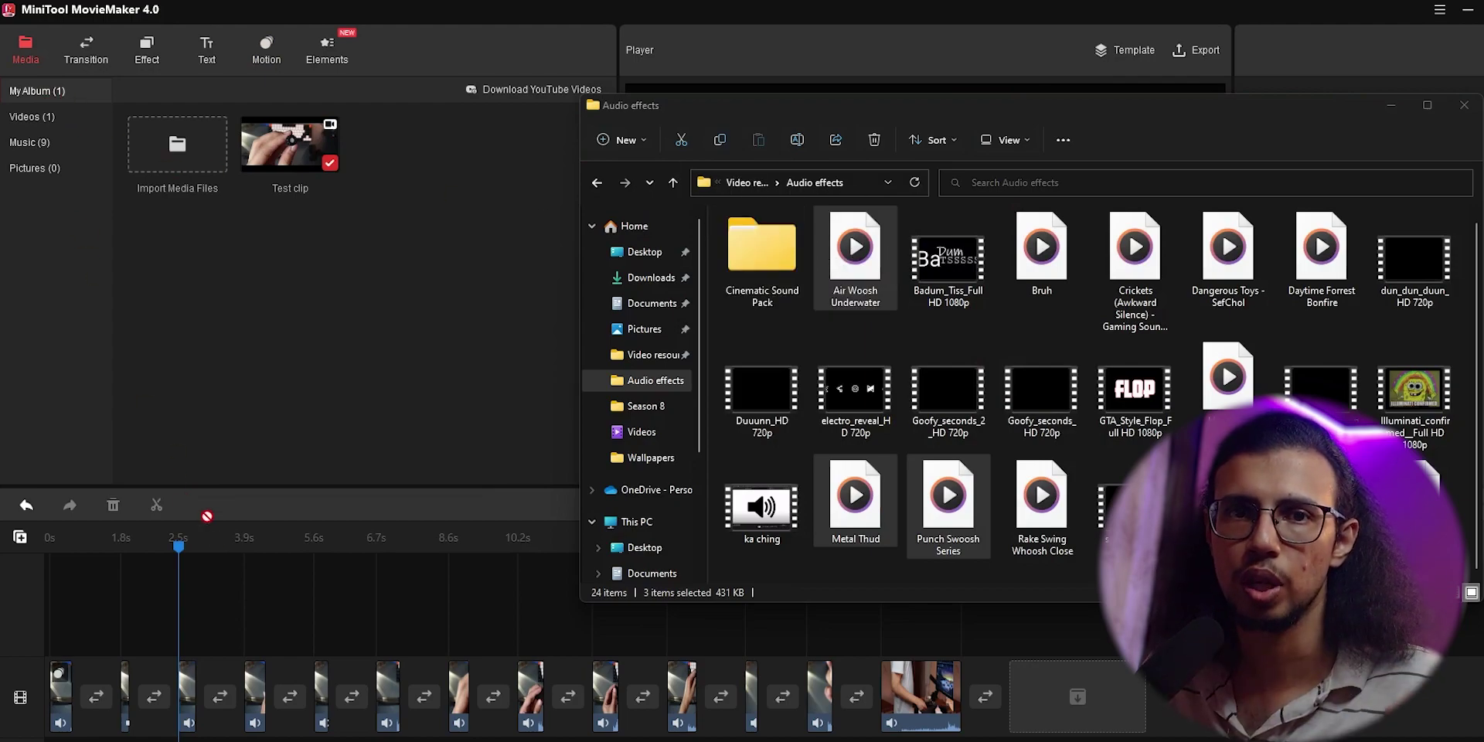
pyautogui.moveTo(878, 314); pyautogui.dragTo(409, 262)
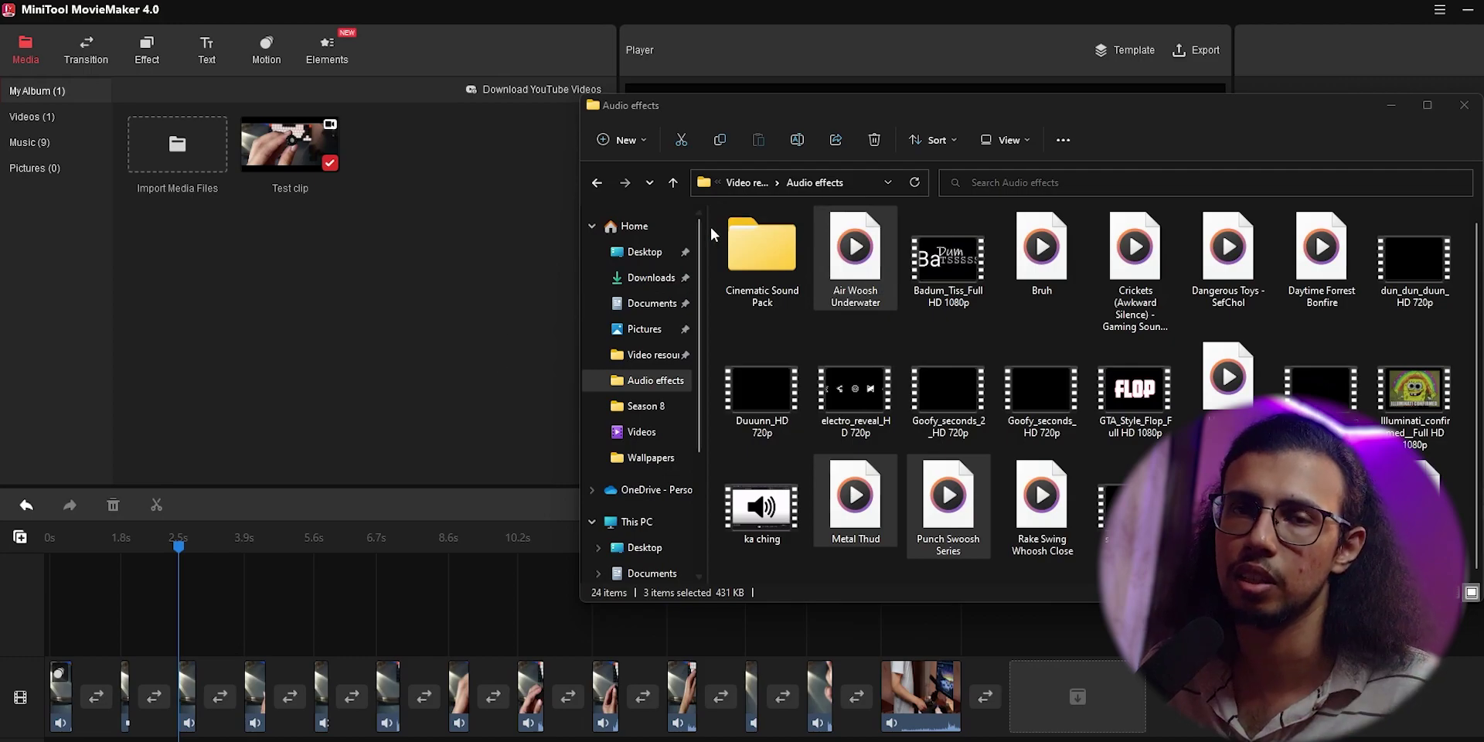
pyautogui.click(1391, 110)
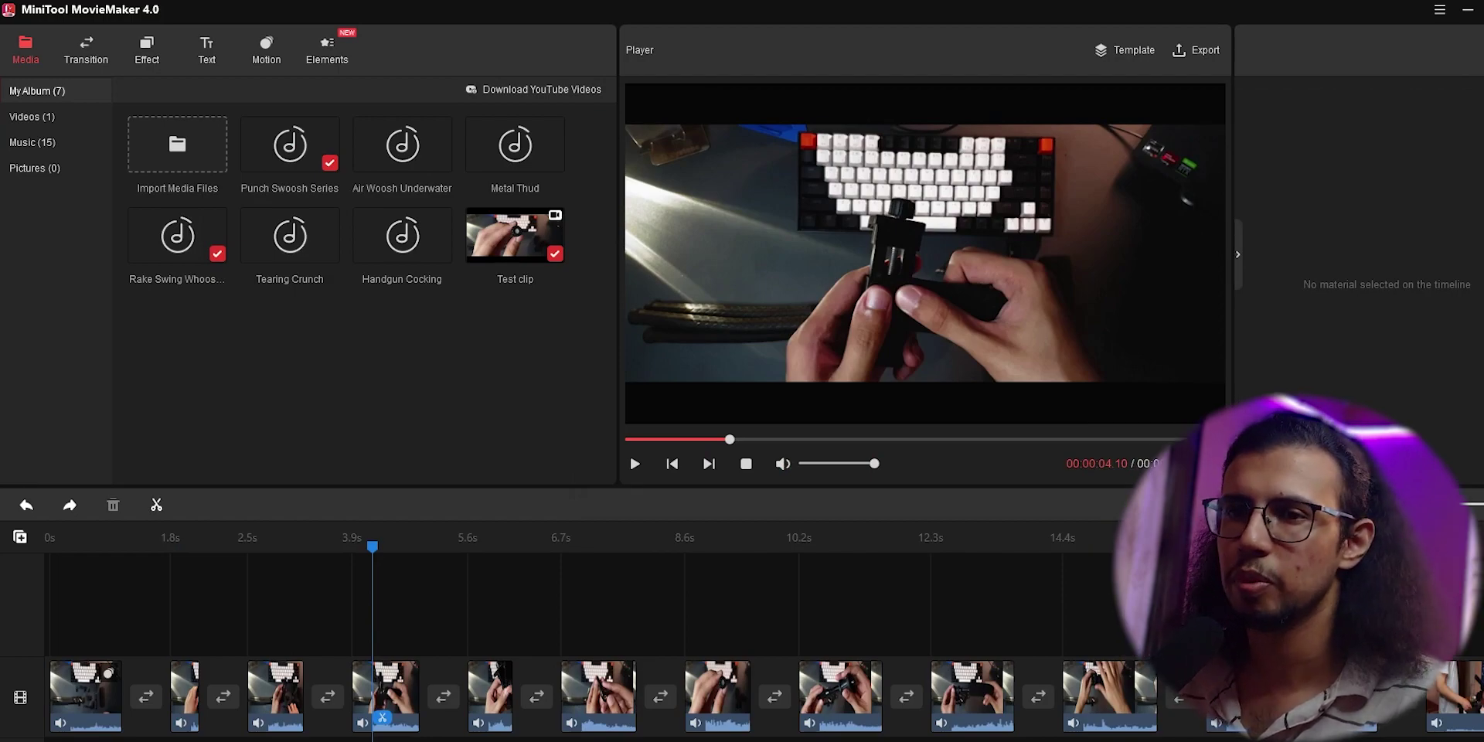
# - Step the playhead back a frame and select the timeline clip to show its properties
pyautogui.press('Left')
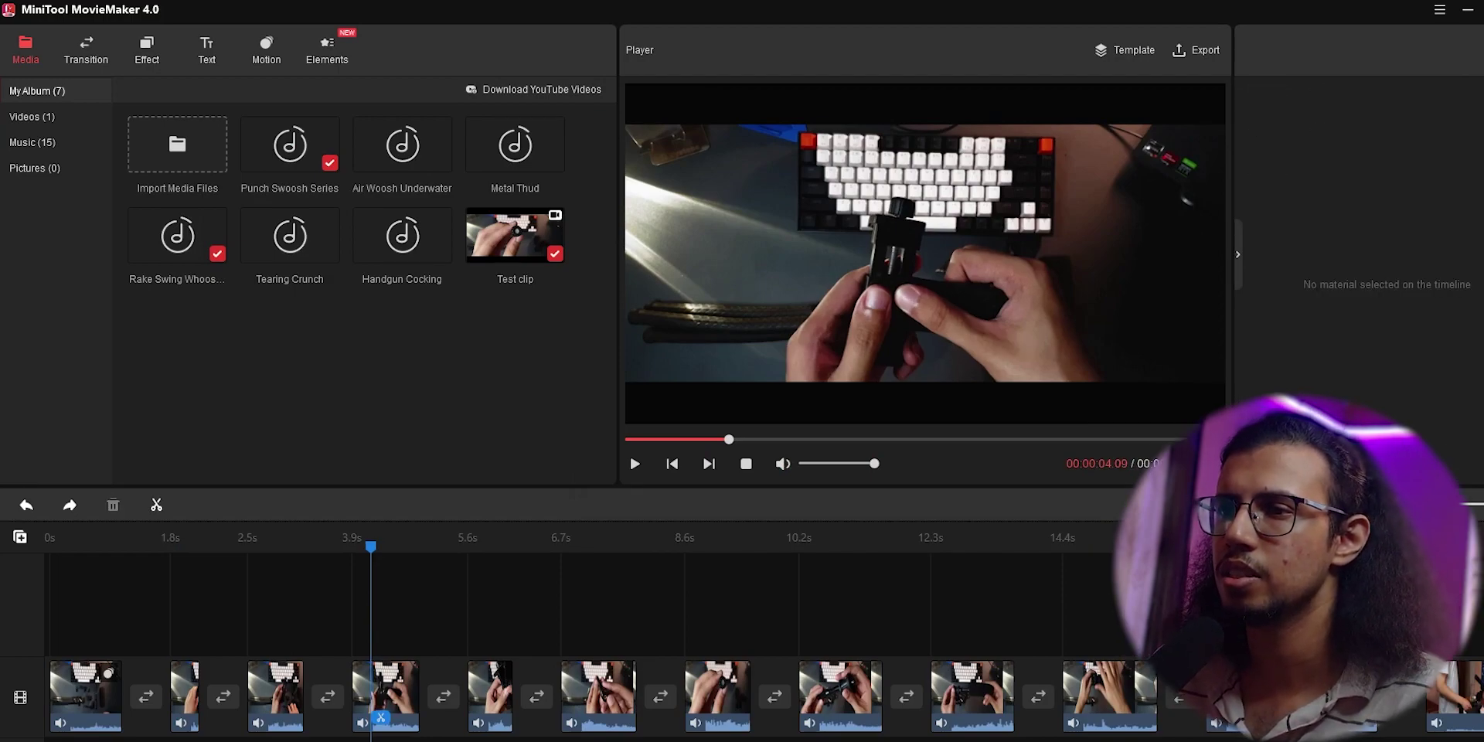
pyautogui.moveTo(371, 546)
pyautogui.mouseDown()
pyautogui.moveTo(355, 546)
pyautogui.moveTo(372, 547)
pyautogui.mouseUp()
pyautogui.click(369, 719)
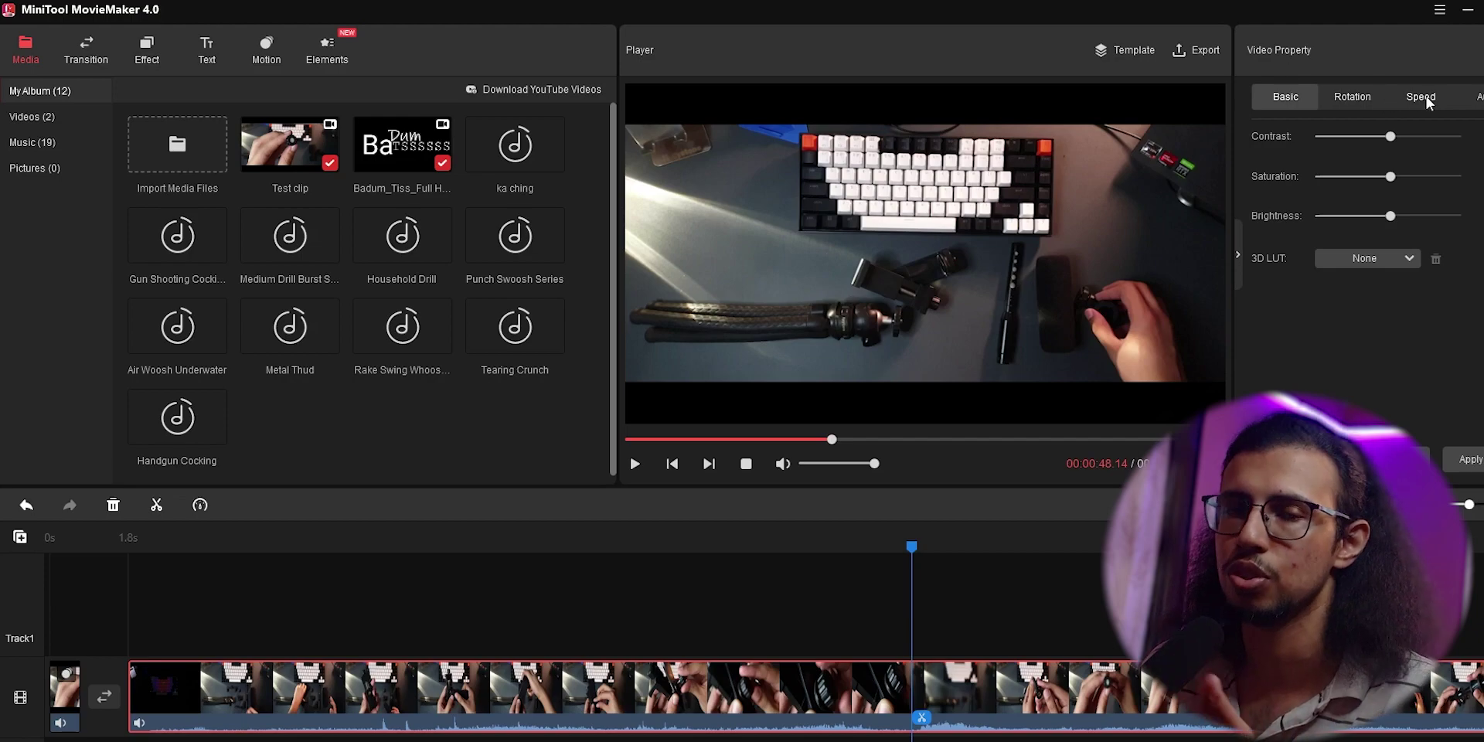
# - In the clip's Basic settings, lower contrast, nudge saturation up and ease brightness down
pyautogui.click(1351, 96)
pyautogui.click(1285, 97)
pyautogui.moveTo(1390, 137); pyautogui.dragTo(1364, 137)
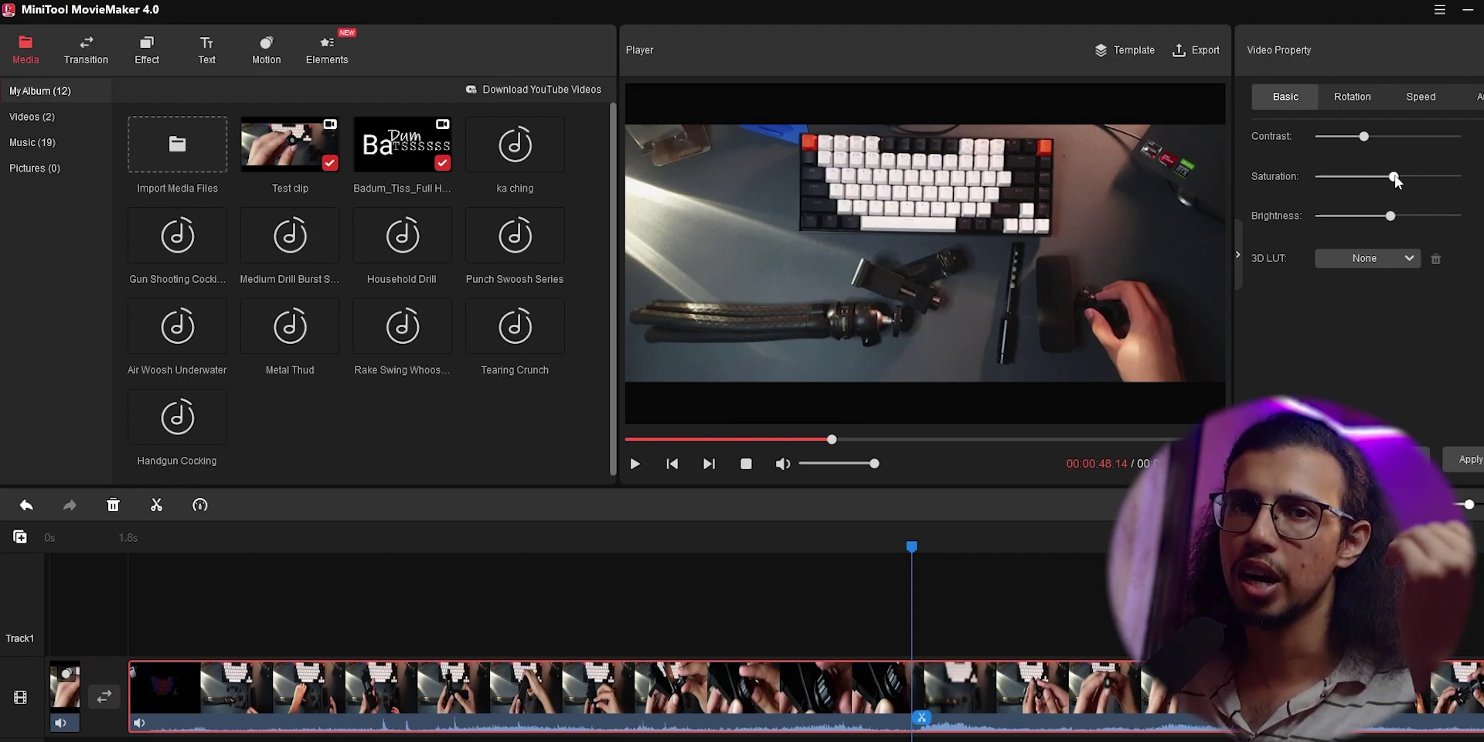
pyautogui.moveTo(1390, 177); pyautogui.dragTo(1403, 177)
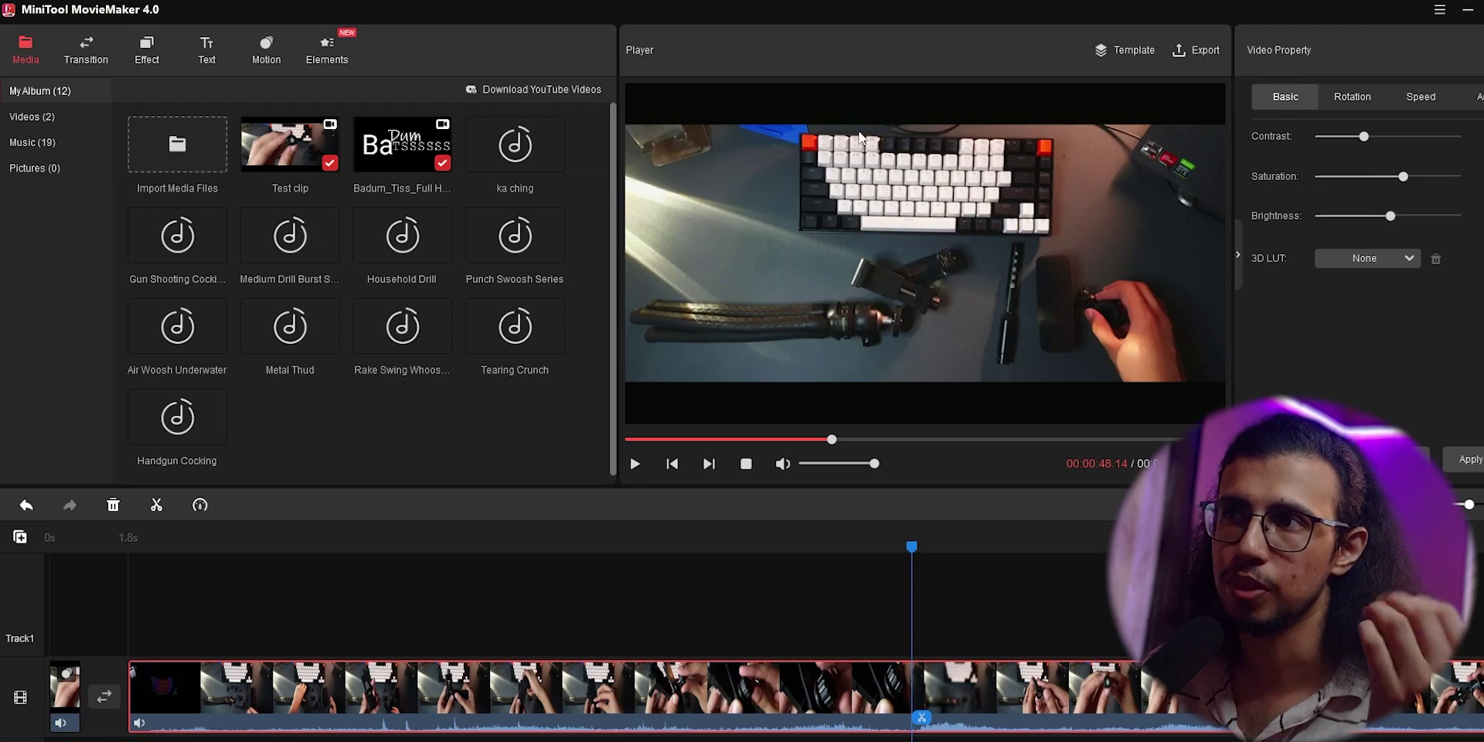
pyautogui.moveTo(1389, 216); pyautogui.dragTo(1382, 217)
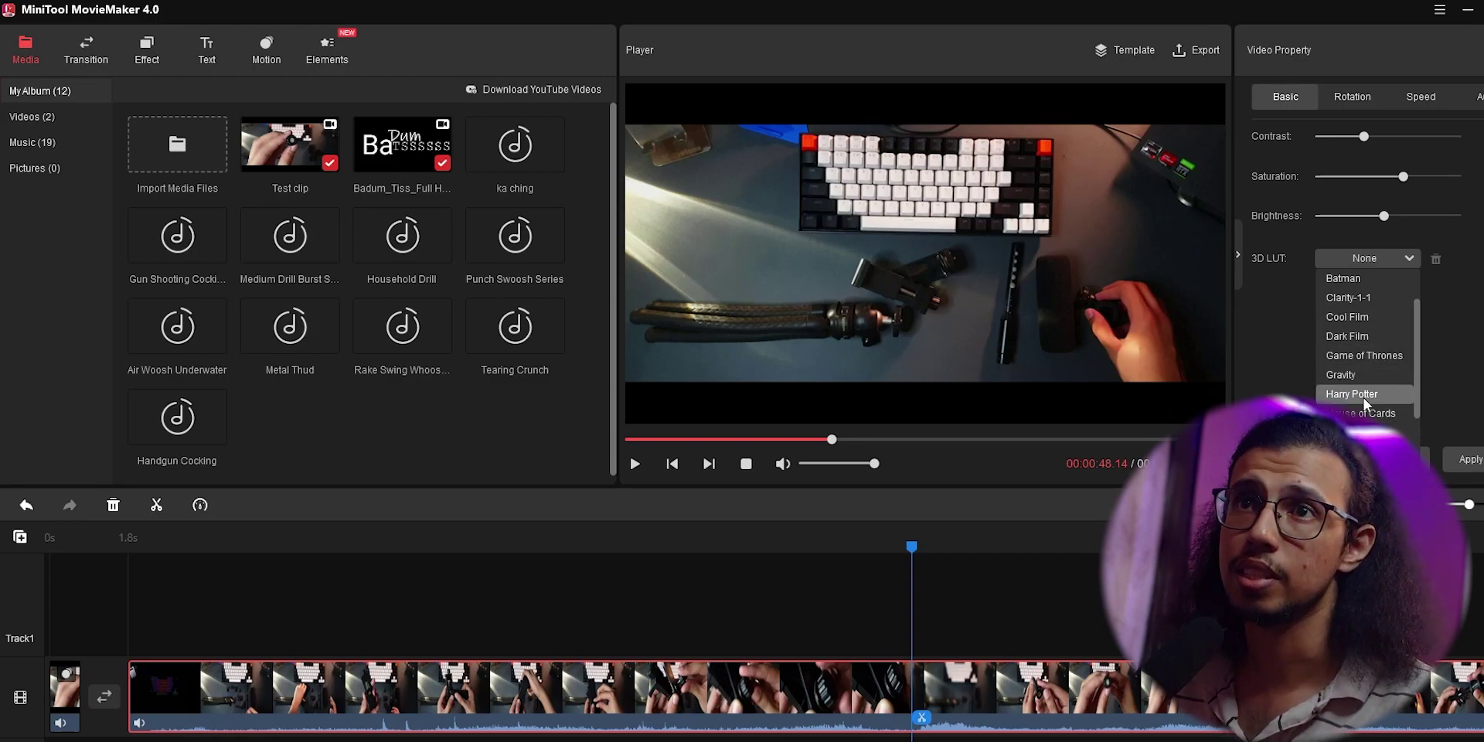
# - Apply the Harry Potter 3D LUT and preview other frames with it
pyautogui.click(1363, 395)
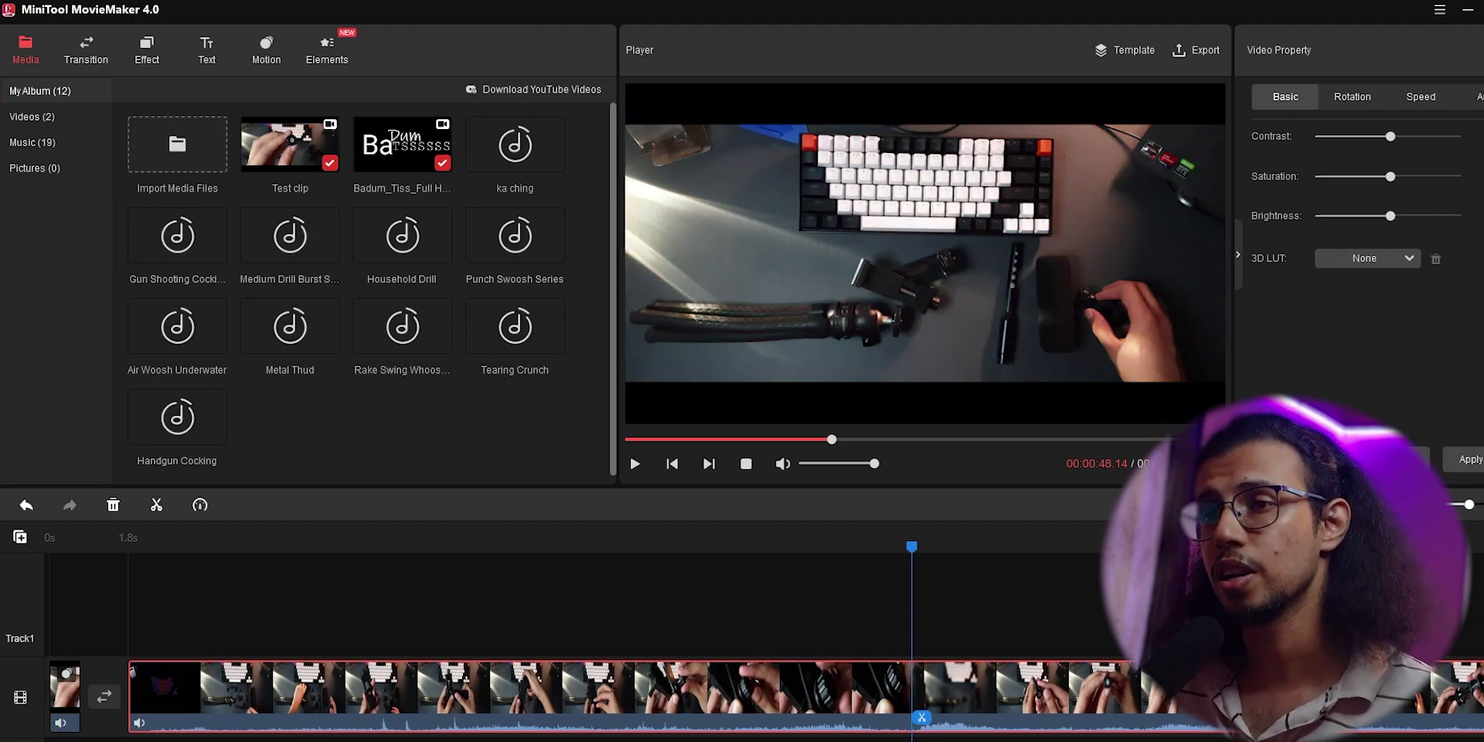
pyautogui.click(1411, 261)
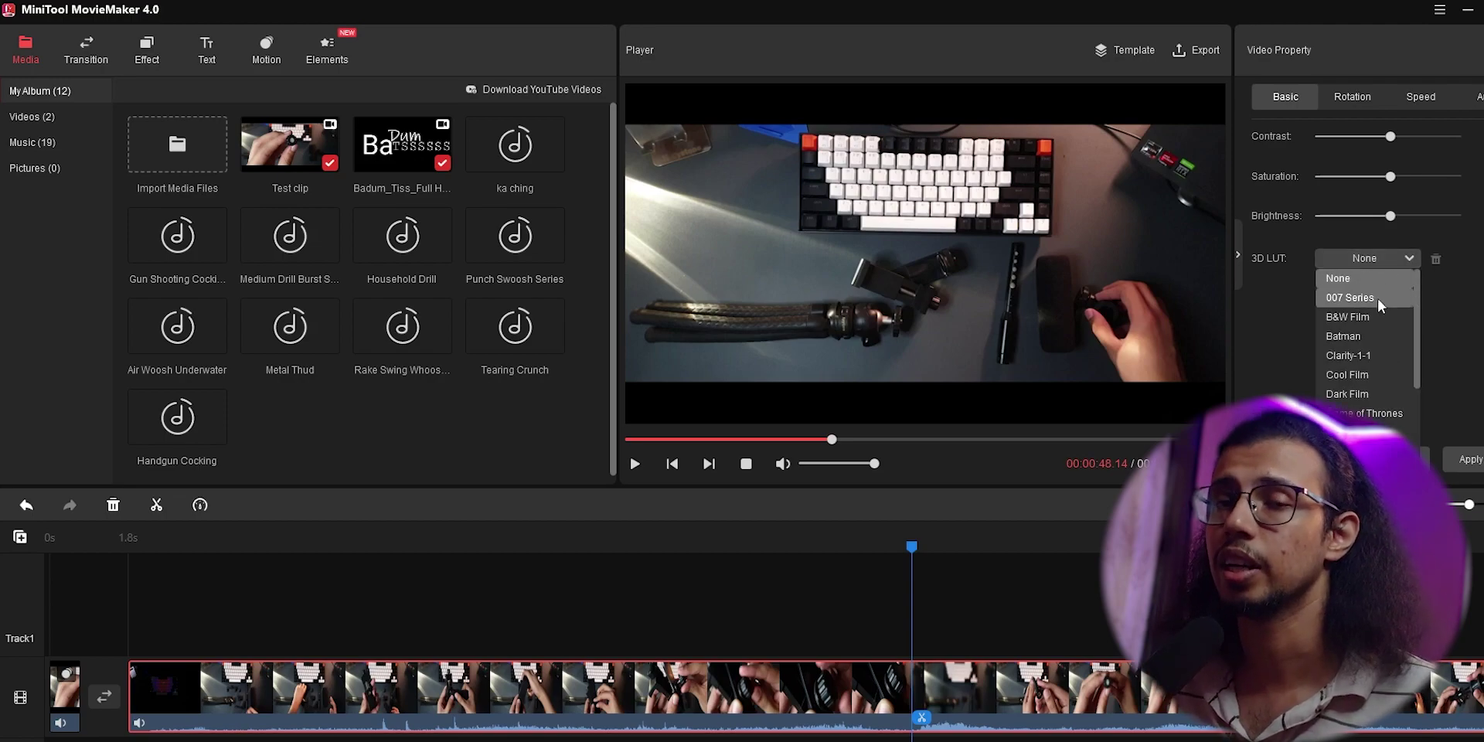
pyautogui.click(1364, 432)
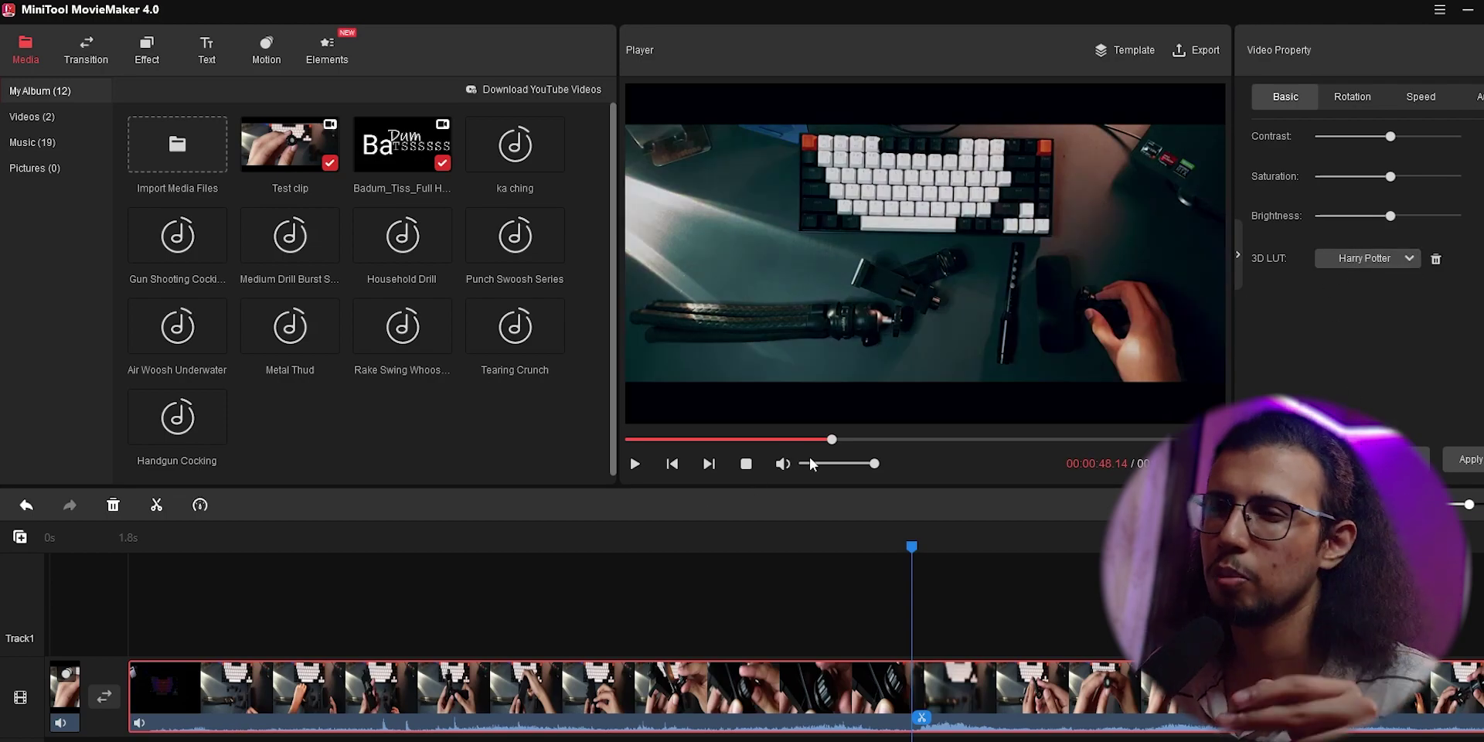
pyautogui.moveTo(911, 547)
pyautogui.mouseDown()
pyautogui.moveTo(967, 546)
pyautogui.moveTo(906, 547)
pyautogui.moveTo(895, 565)
pyautogui.moveTo(929, 566)
pyautogui.mouseUp()
# - Switch the clip's 3D LUT from Harry Potter to LomoFC
pyautogui.click(1384, 259)
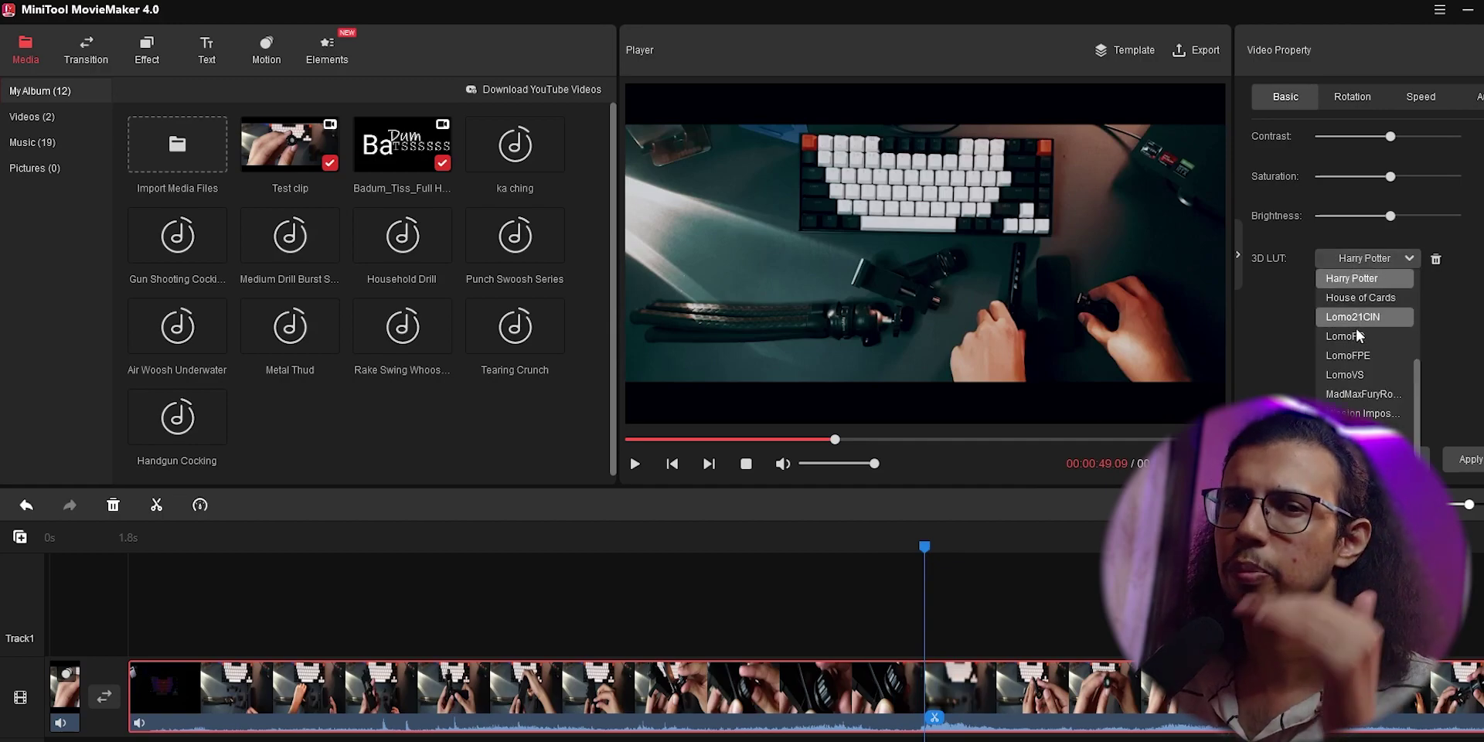
pyautogui.click(1357, 347)
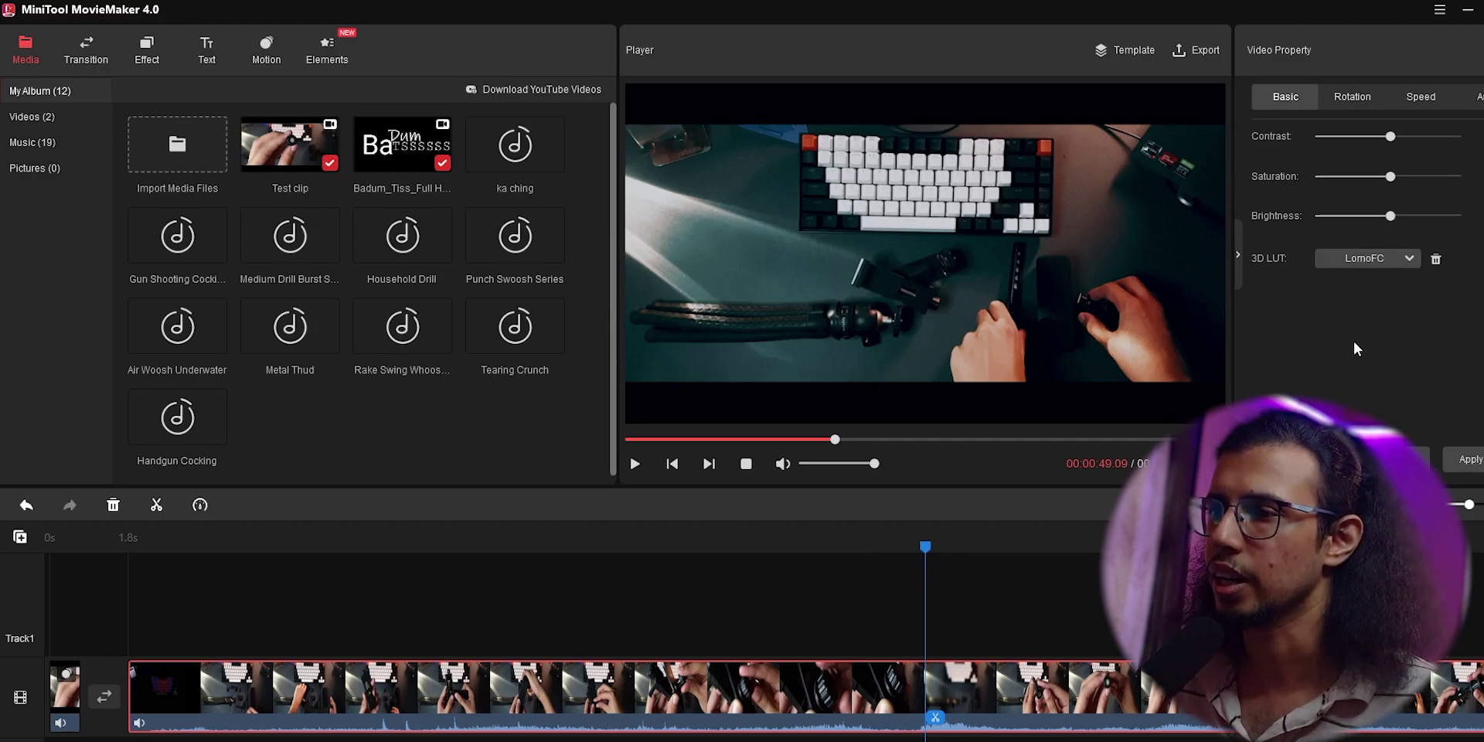
pyautogui.click(1365, 259)
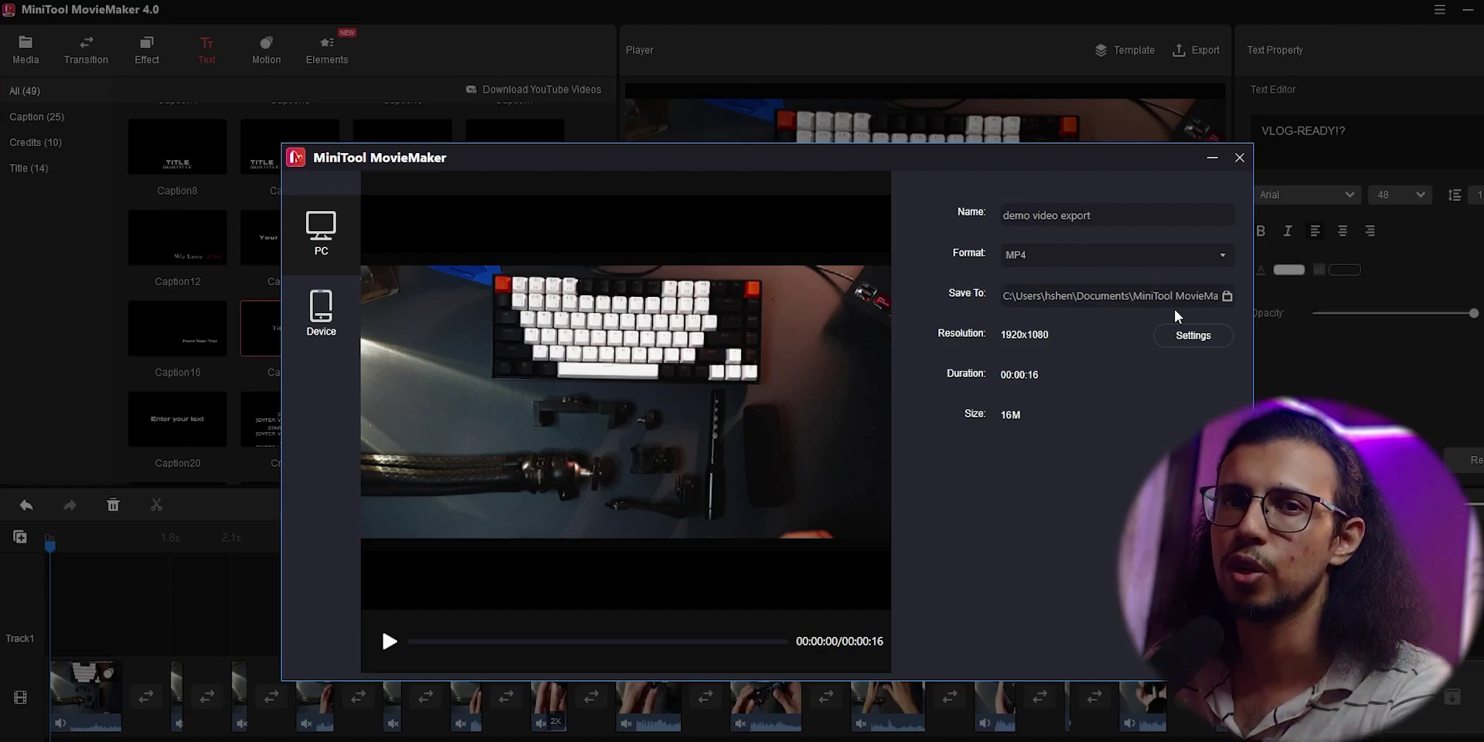
# - Set the 'demo video export' save location to the Desktop
pyautogui.click(1227, 296)
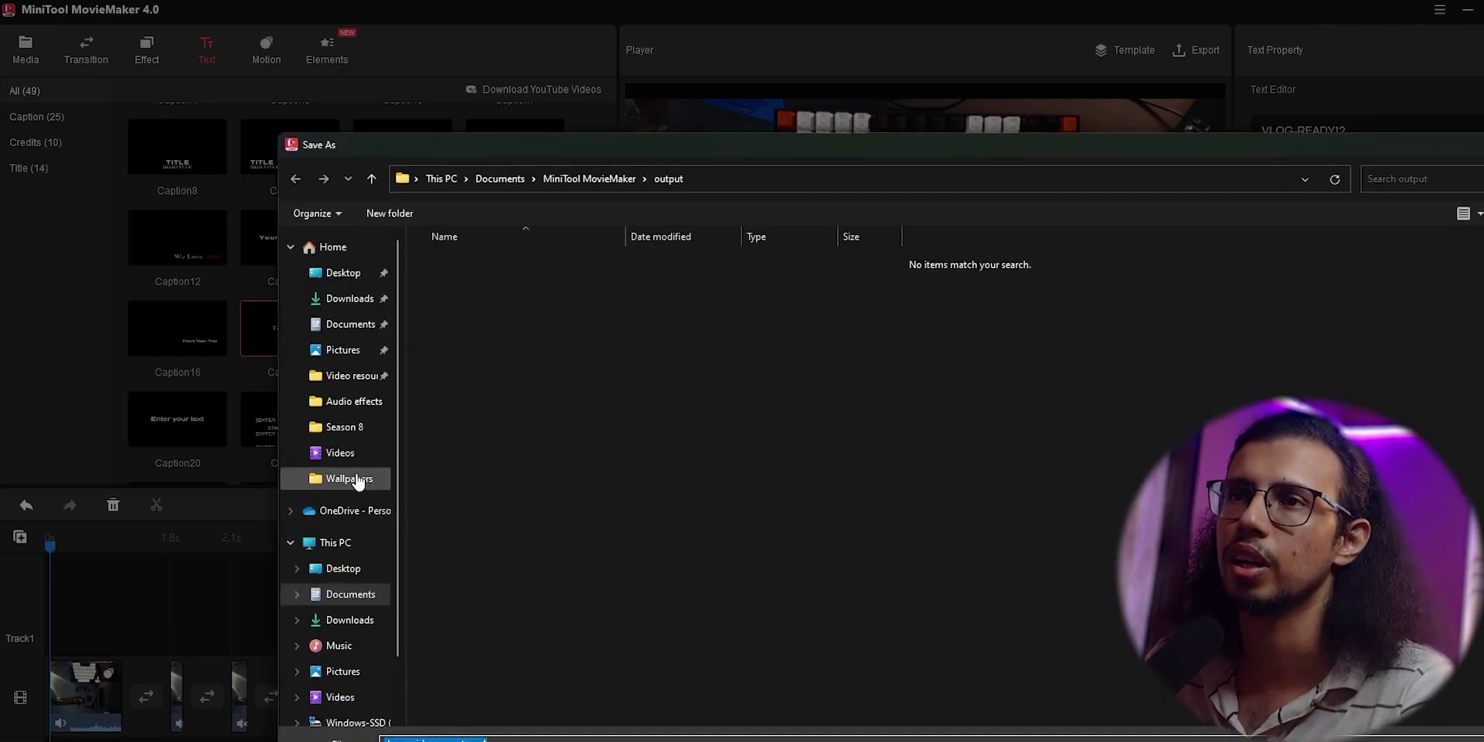
pyautogui.click(340, 273)
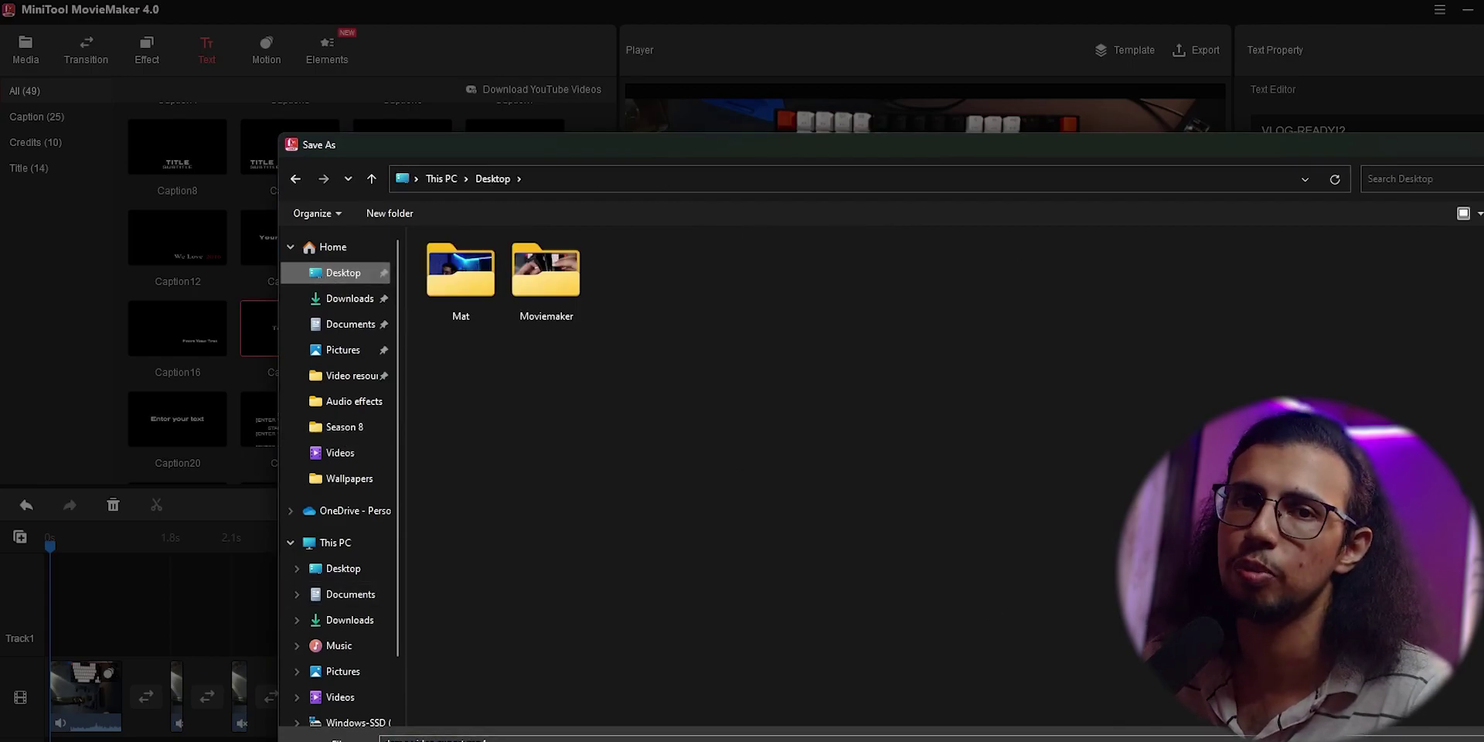
pyautogui.press('Return')
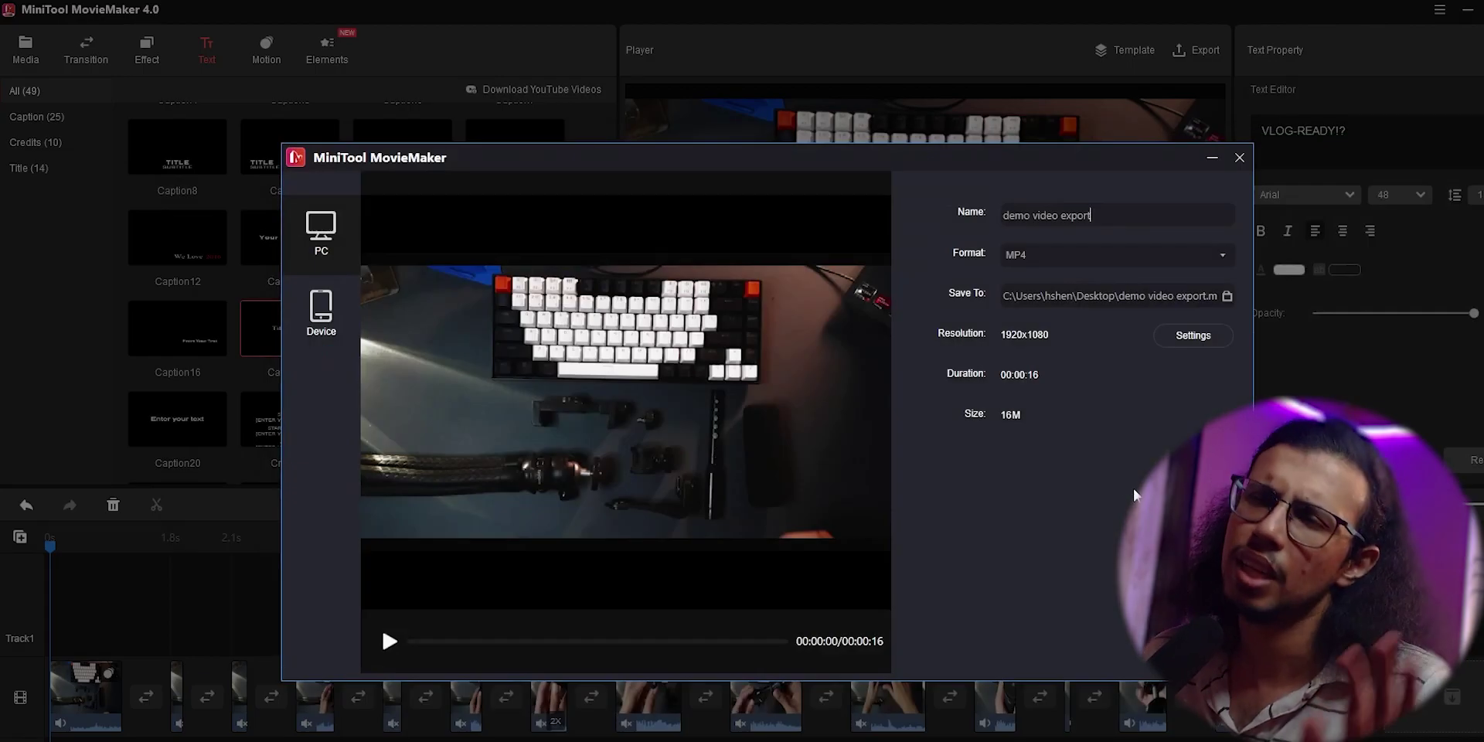
# - Set export quality to Best with 10000 bit rate and the h264_nvenc encoder
pyautogui.click(1190, 337)
pyautogui.click(765, 497)
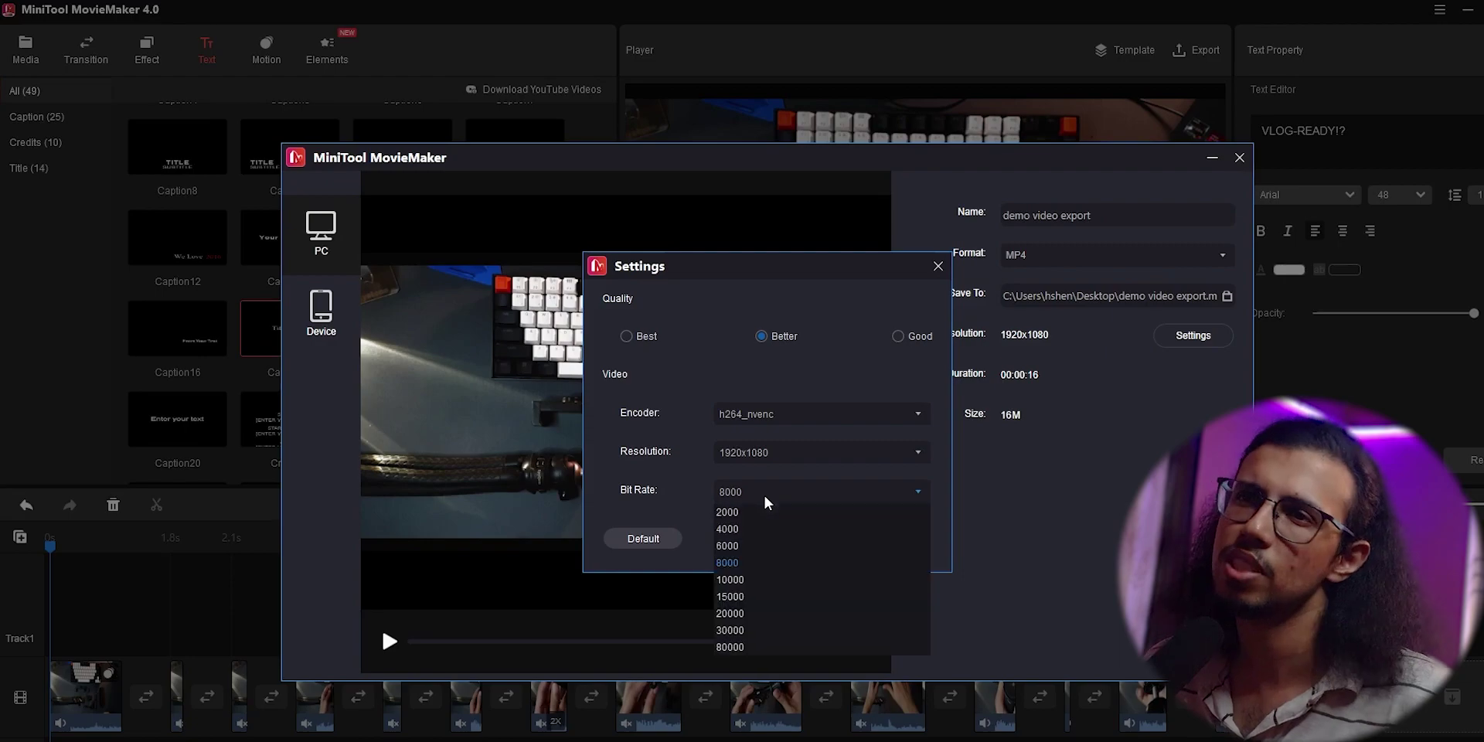
pyautogui.click(792, 459)
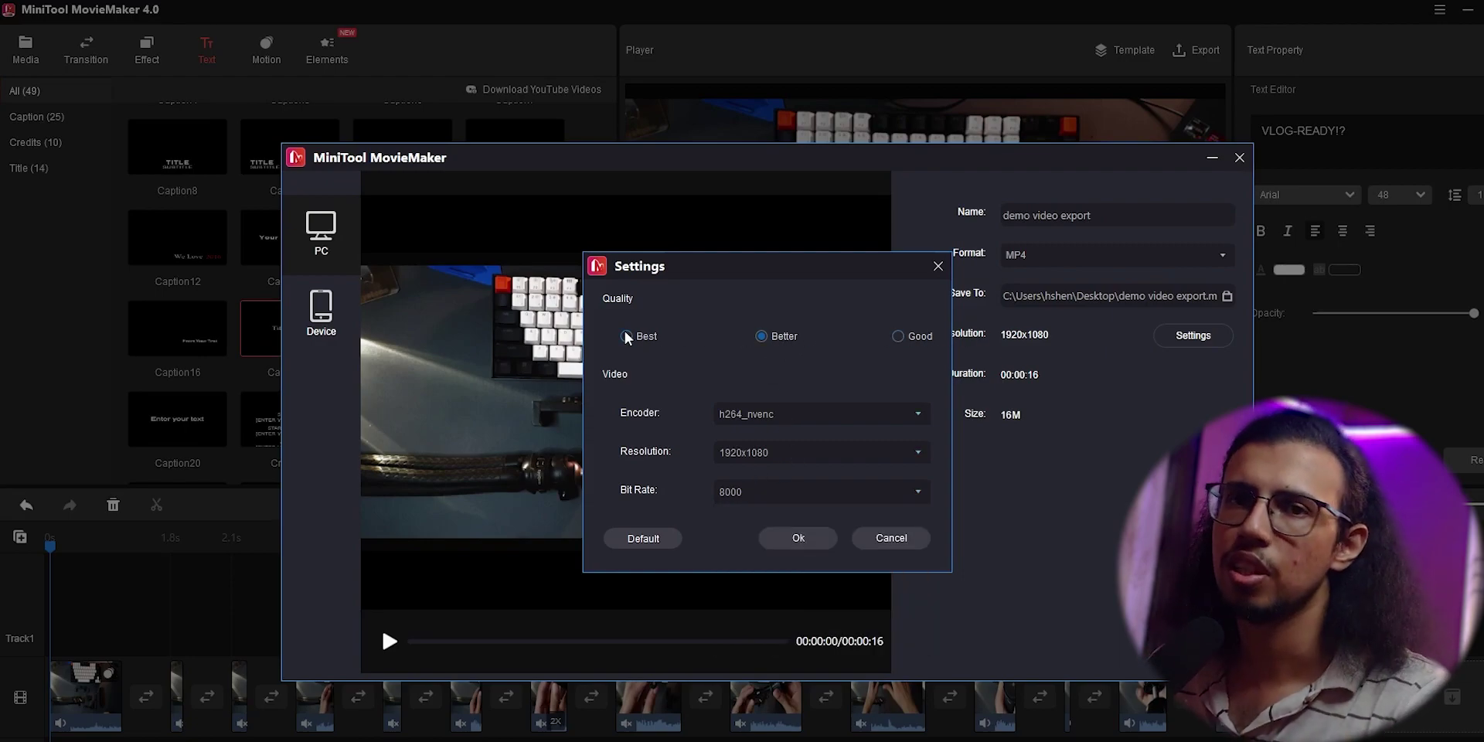
pyautogui.click(823, 418)
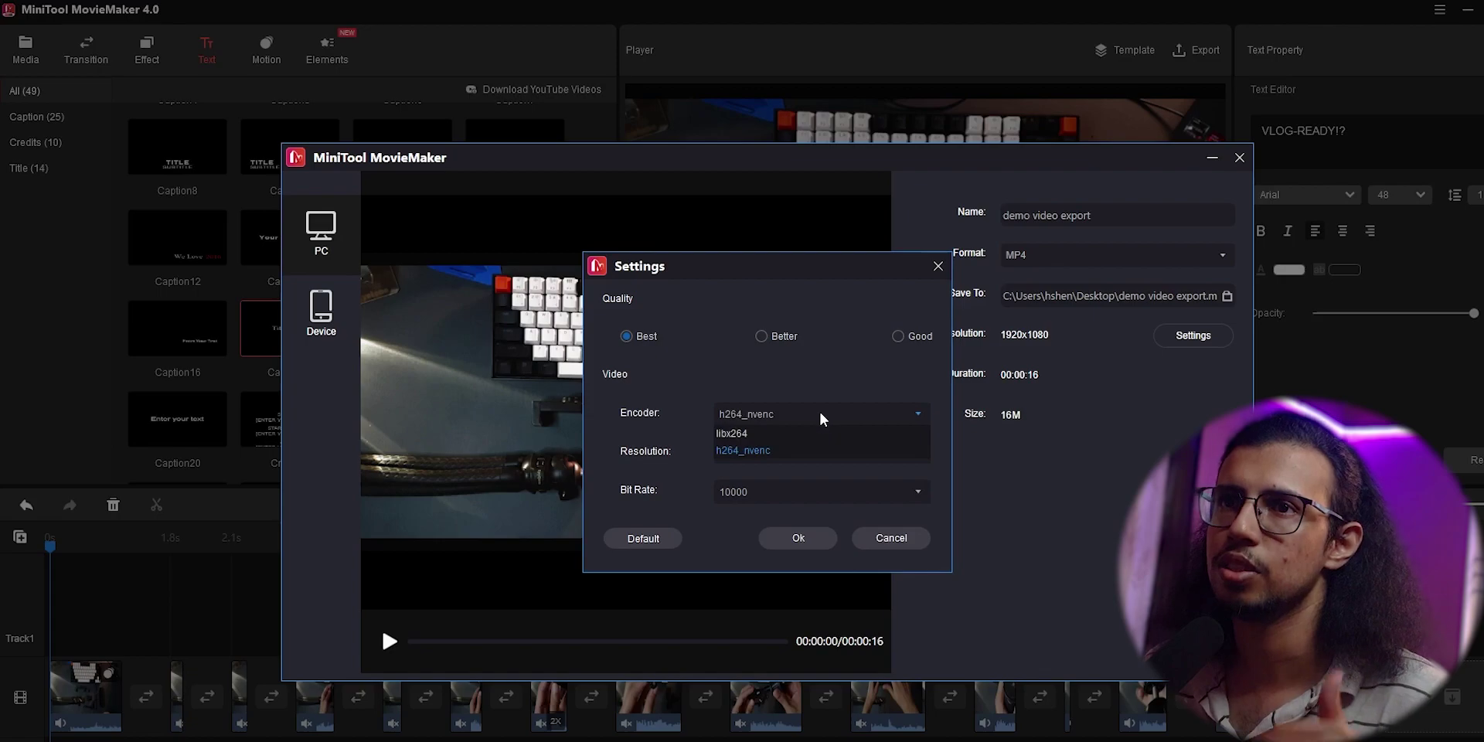
pyautogui.click(756, 450)
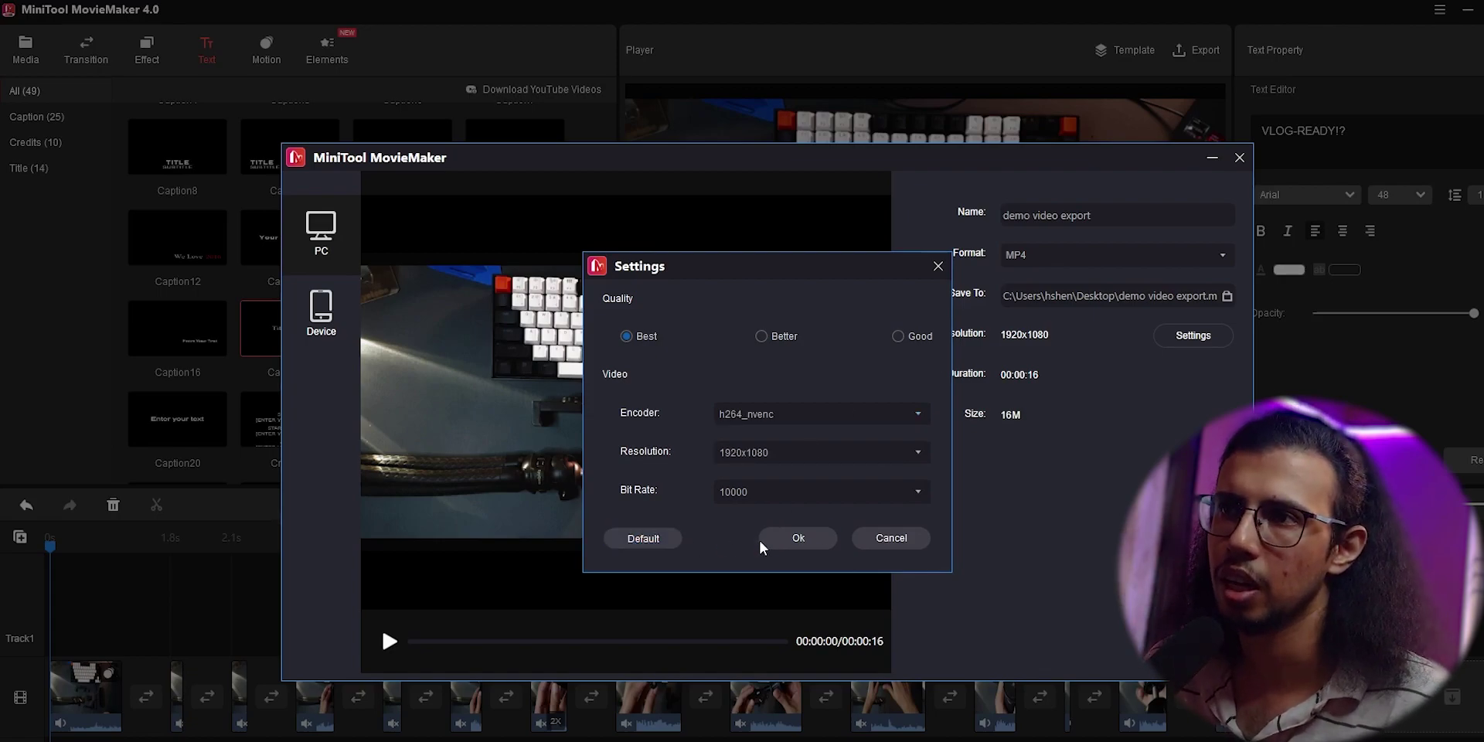
pyautogui.click(776, 545)
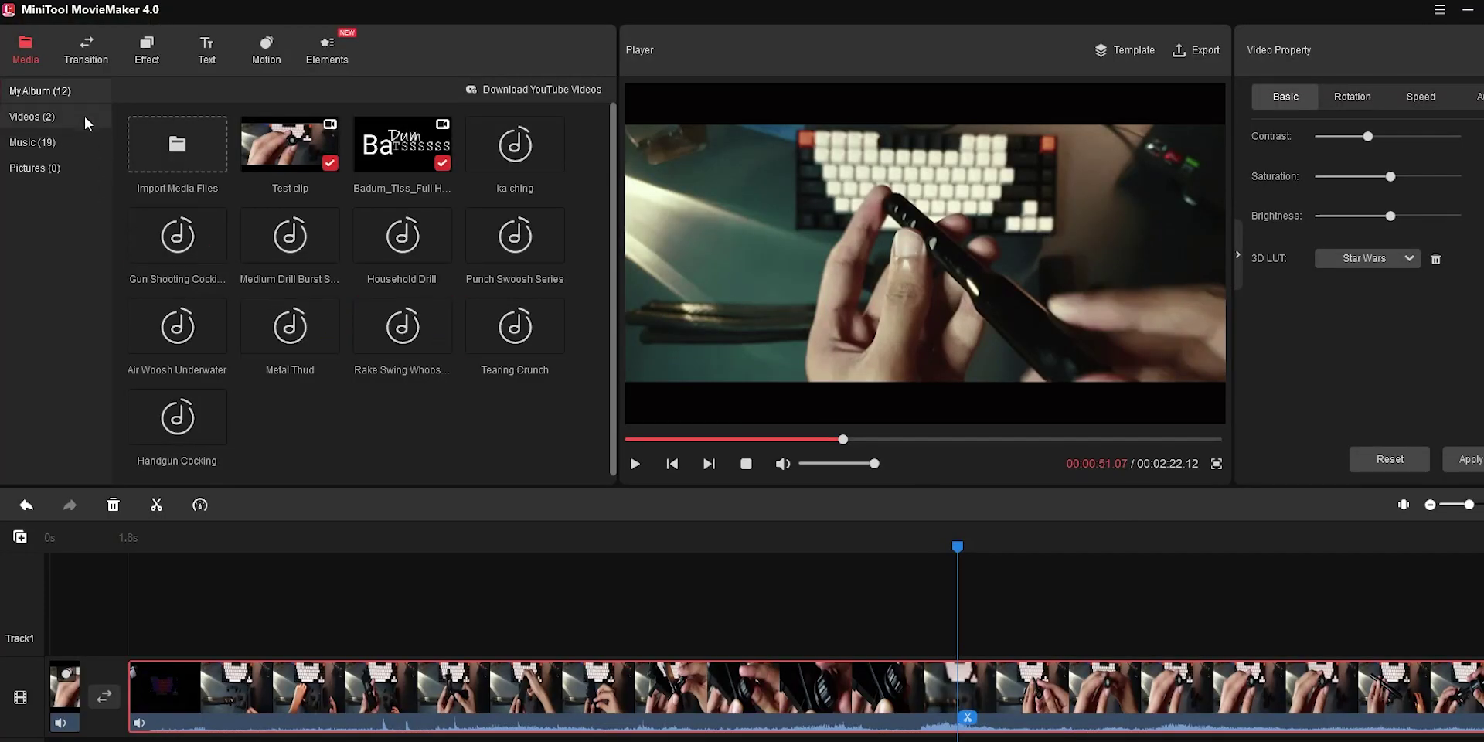
# - Browse the Transition, Effect and Text libraries, scrolling through each
pyautogui.click(86, 51)
pyautogui.scroll(-3, 390, 270)
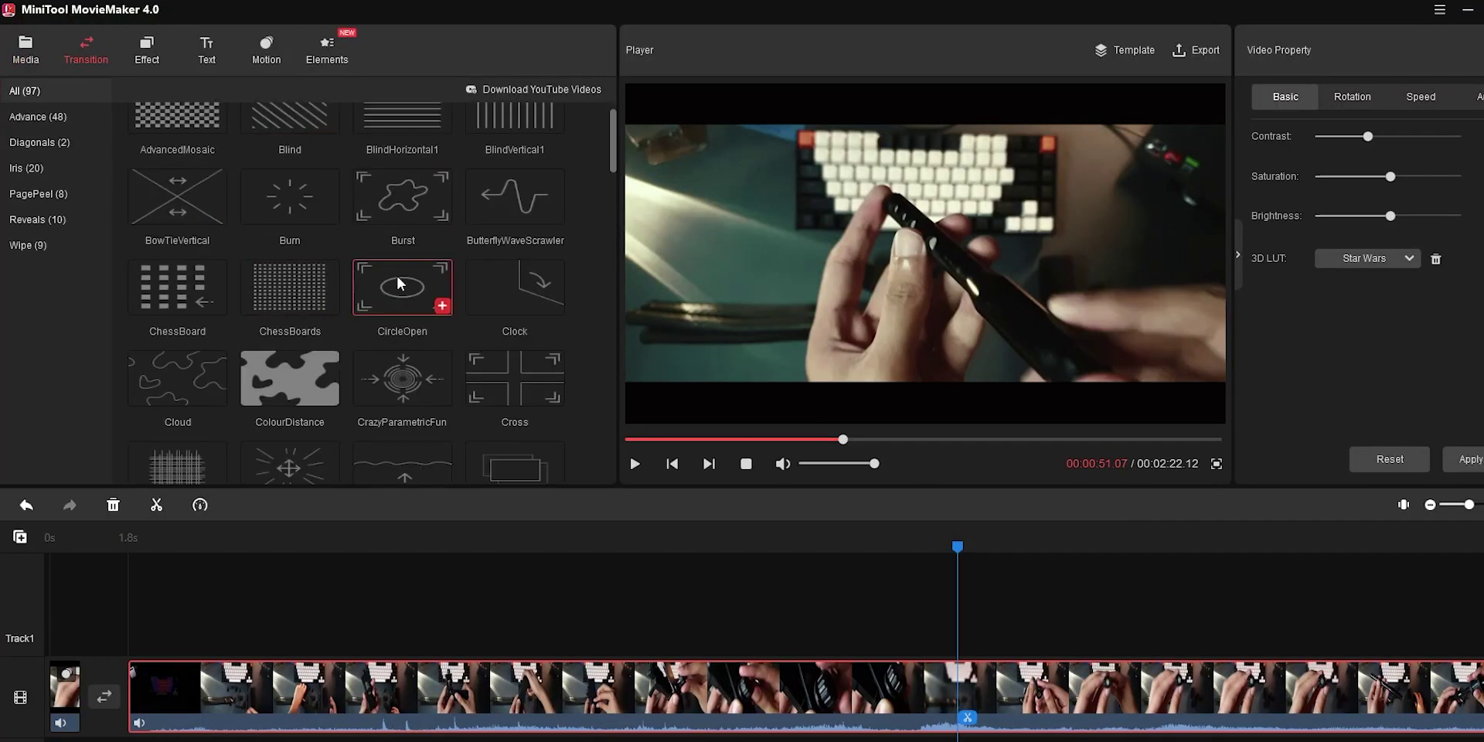
pyautogui.click(147, 50)
pyautogui.scroll(-1, 456, 342)
pyautogui.click(207, 49)
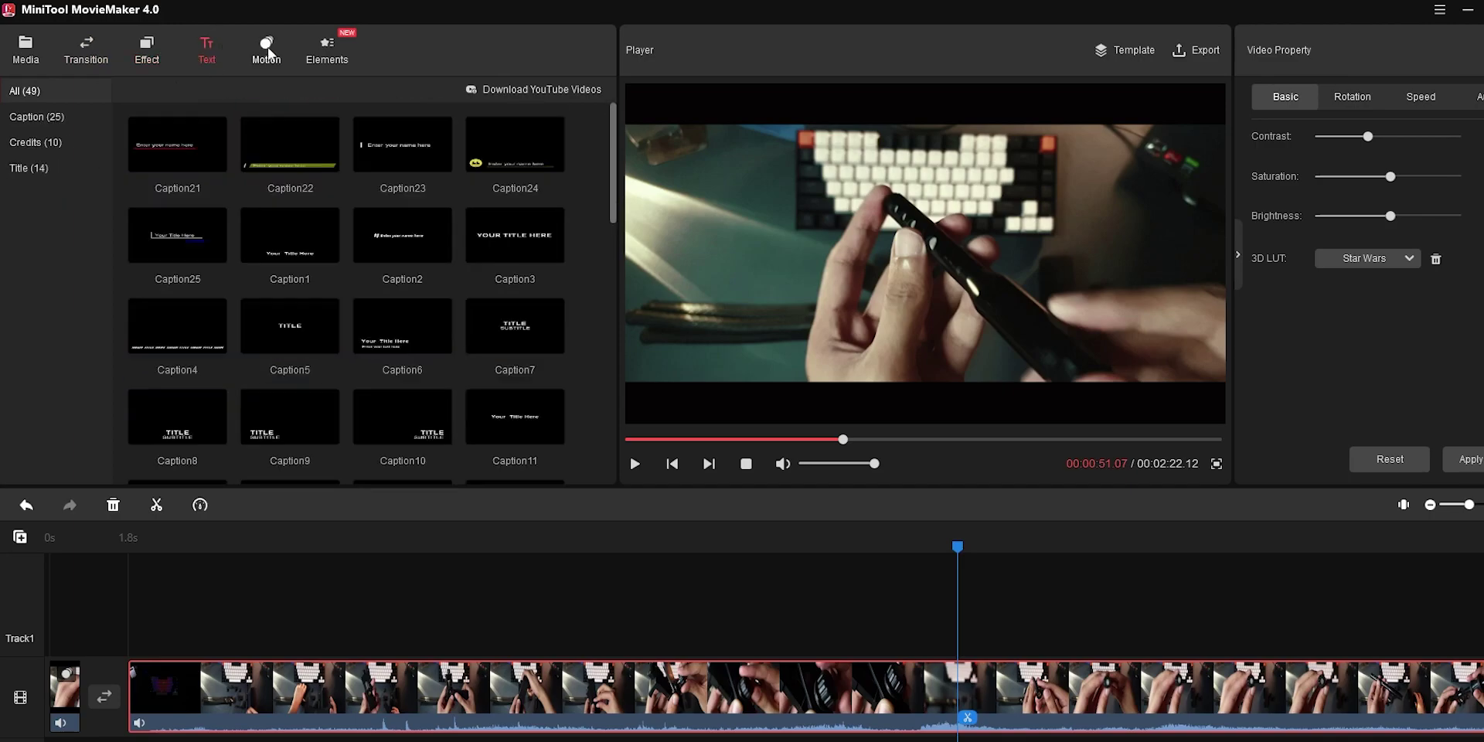
pyautogui.scroll(-1, 312, 251)
pyautogui.scroll(-7, 312, 251)
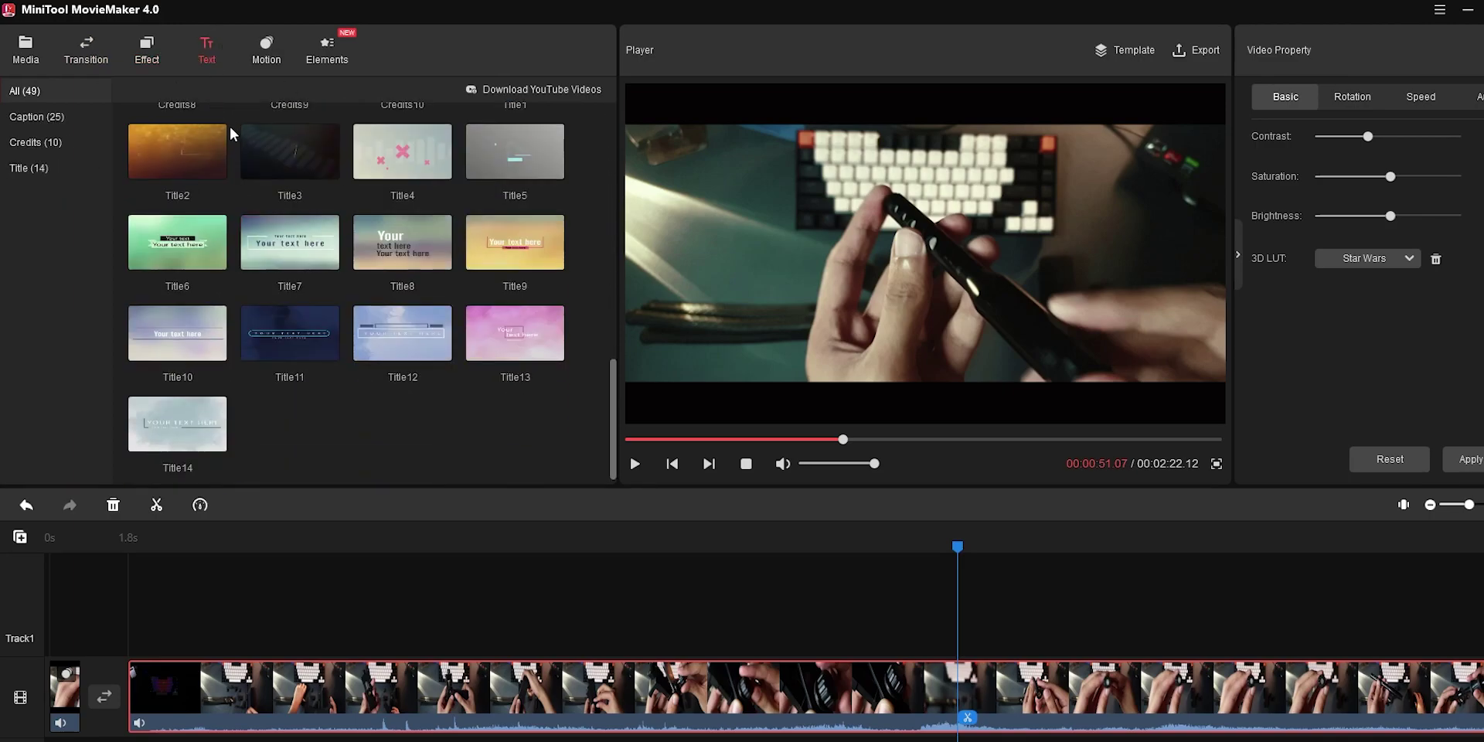
# - Browse the Motion and Elements libraries, then filter Text to the Credits templates
pyautogui.click(266, 50)
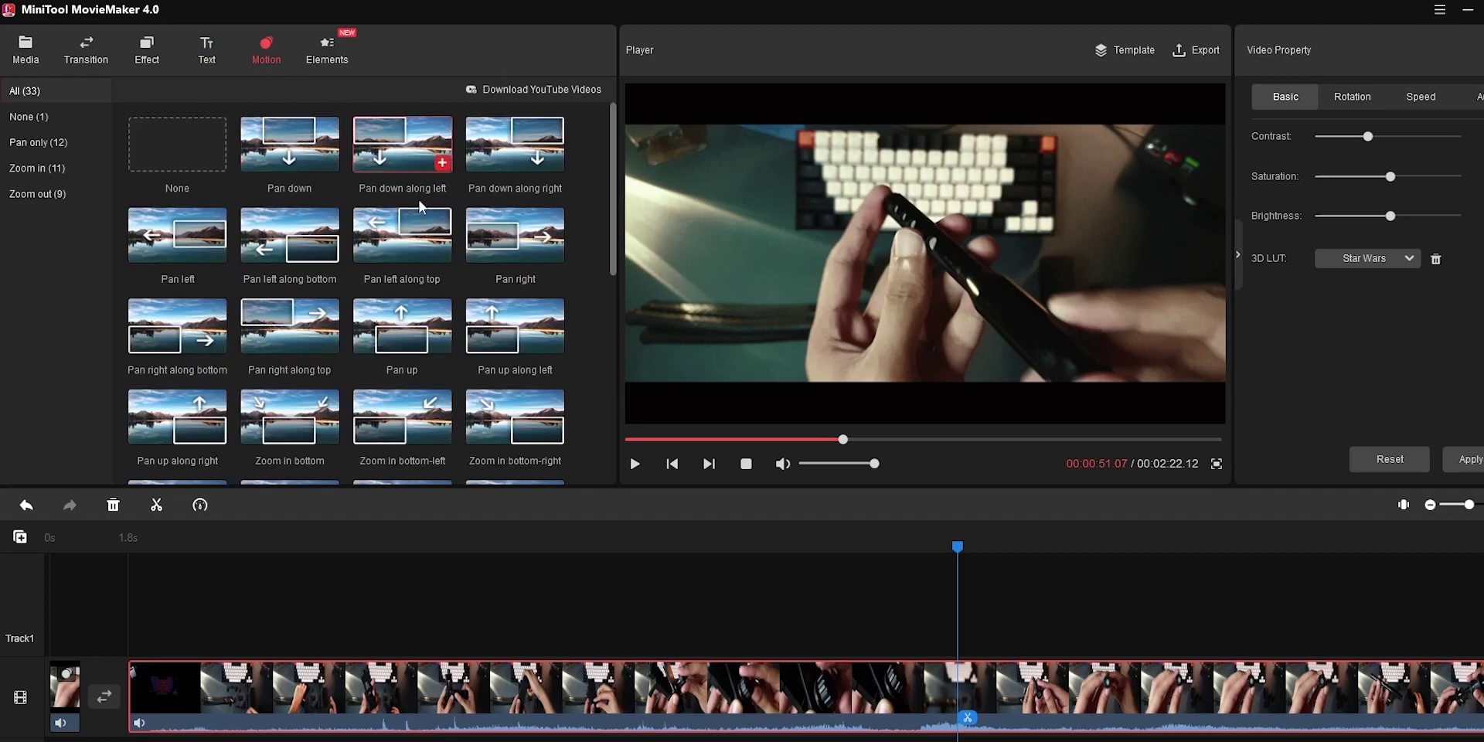
pyautogui.scroll(-5, 309, 309)
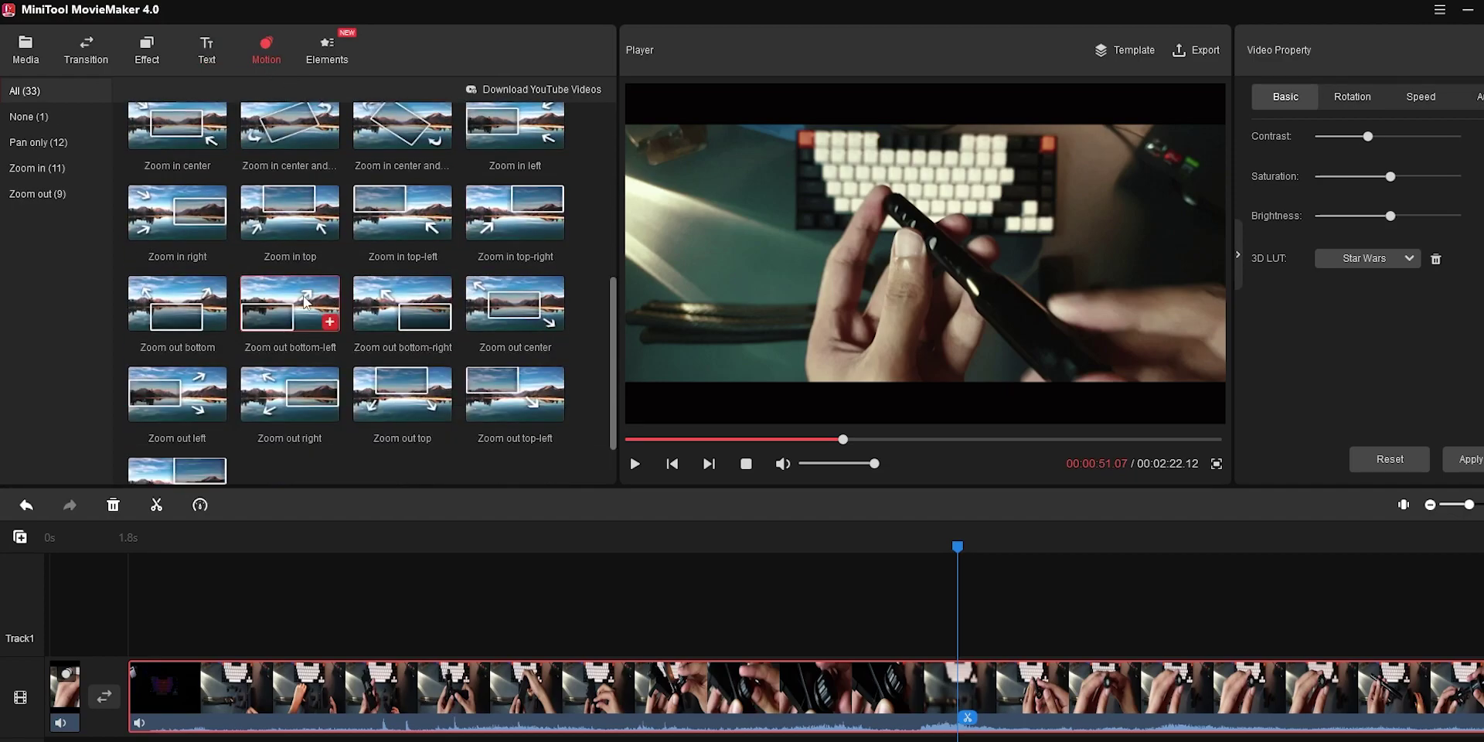
pyautogui.scroll(-1, 305, 301)
pyautogui.click(327, 51)
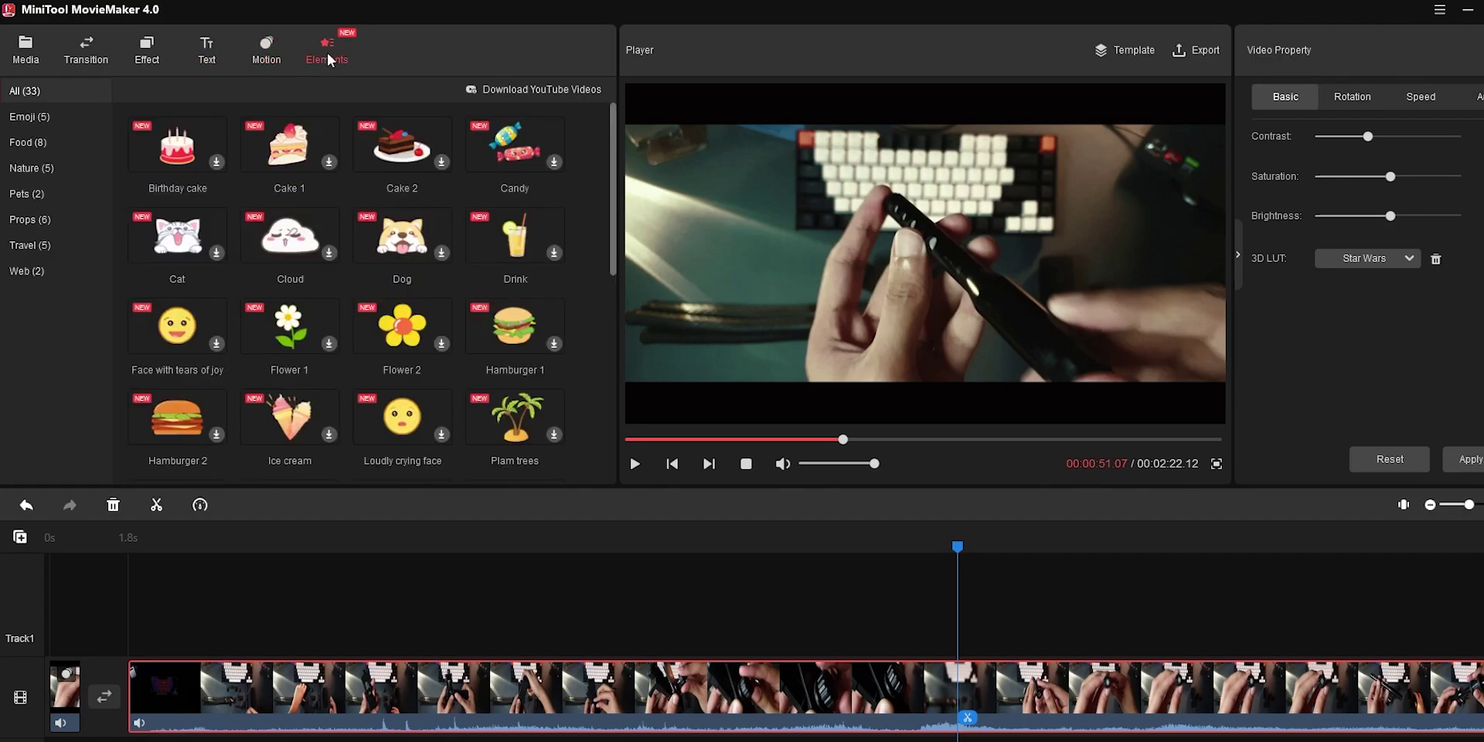
pyautogui.scroll(-6, 365, 297)
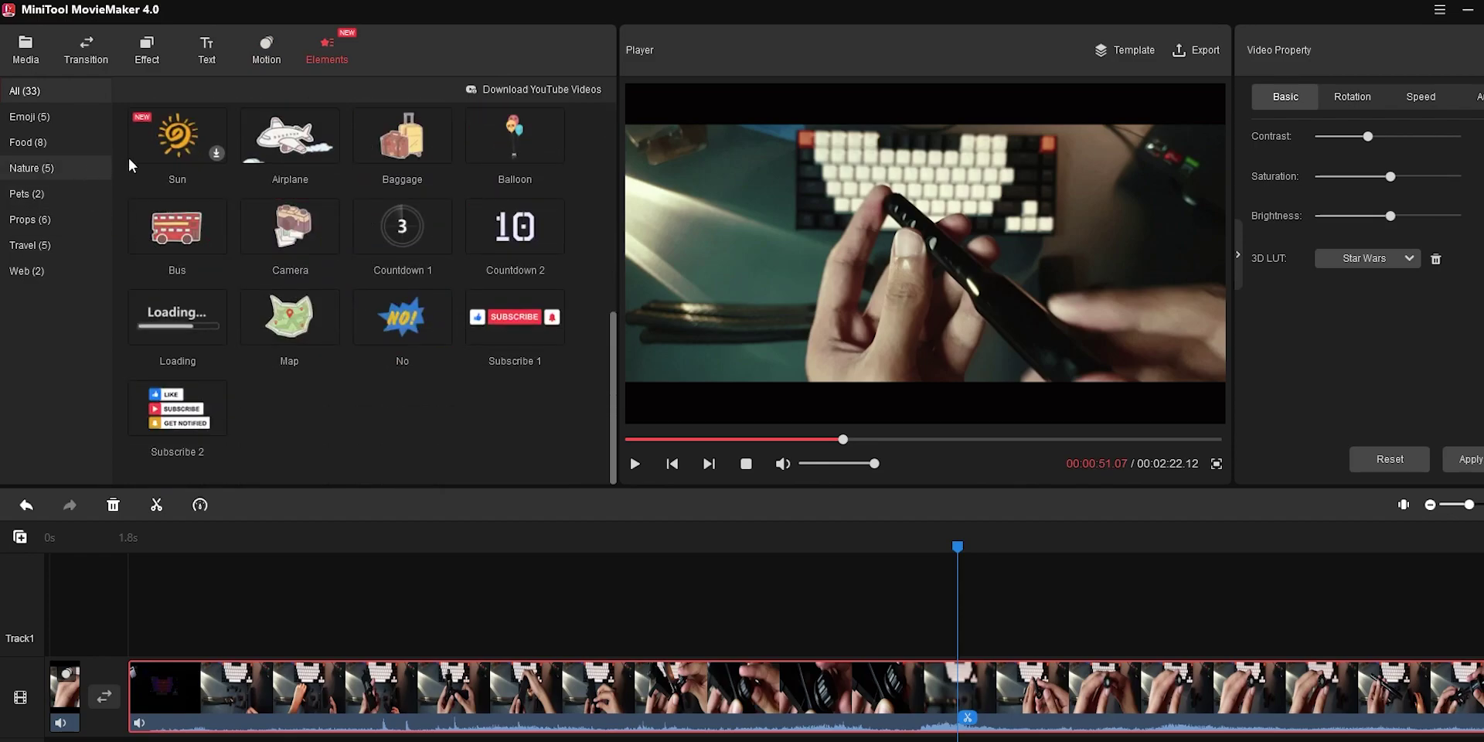
pyautogui.scroll(6, 139, 155)
pyautogui.click(207, 51)
pyautogui.click(54, 143)
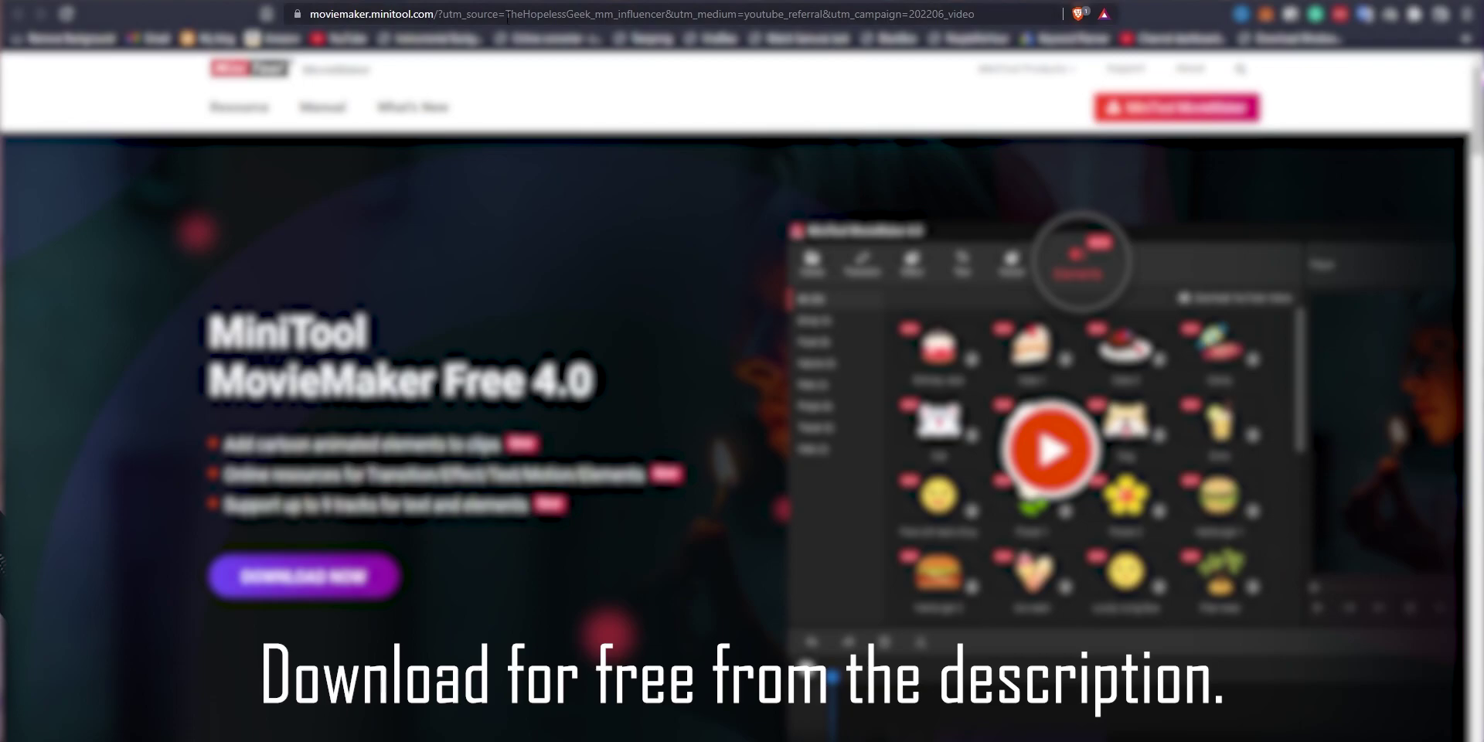
# - Highlight the URL's referral part and scroll down to the 'A Handy Video Editor' overview
pyautogui.moveTo(506, 15); pyautogui.dragTo(592, 17)
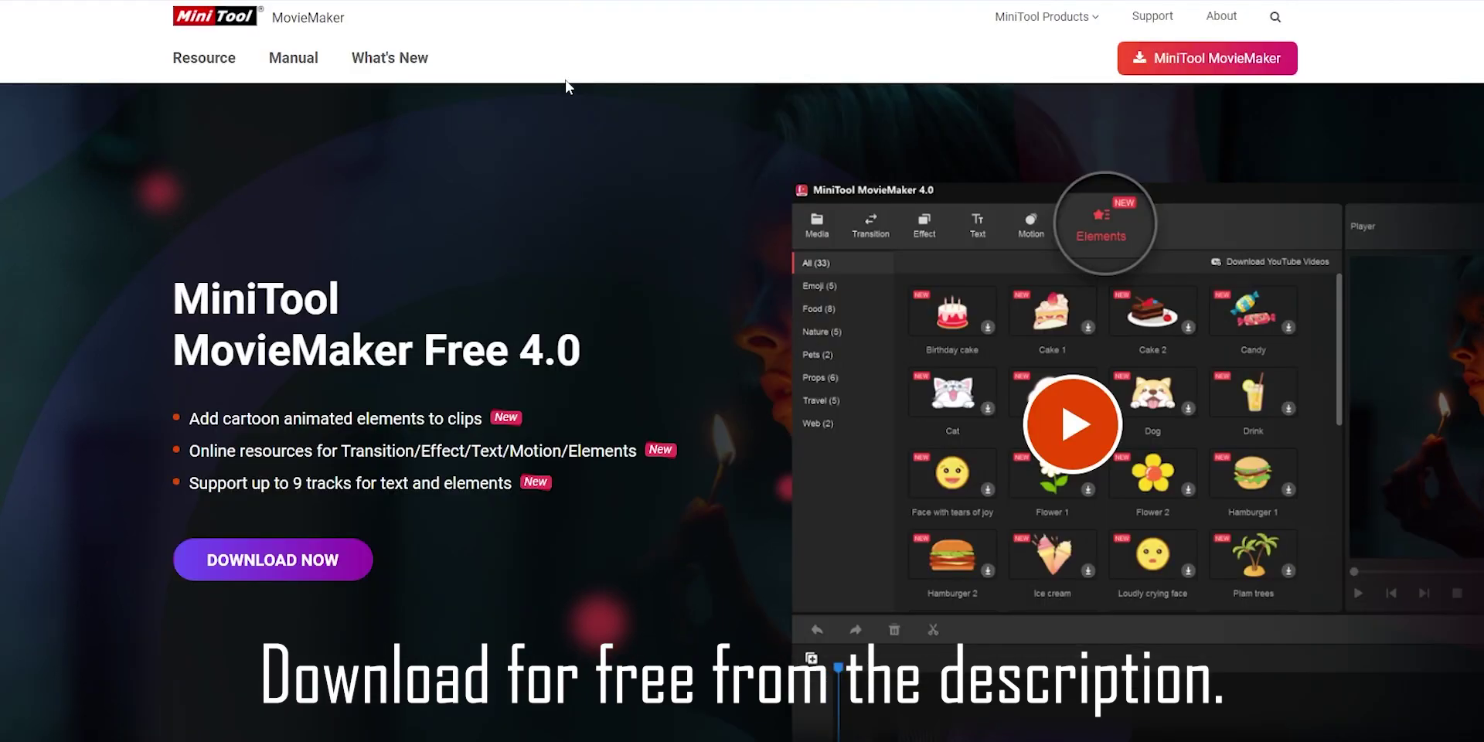
pyautogui.scroll(-3, 556, 374)
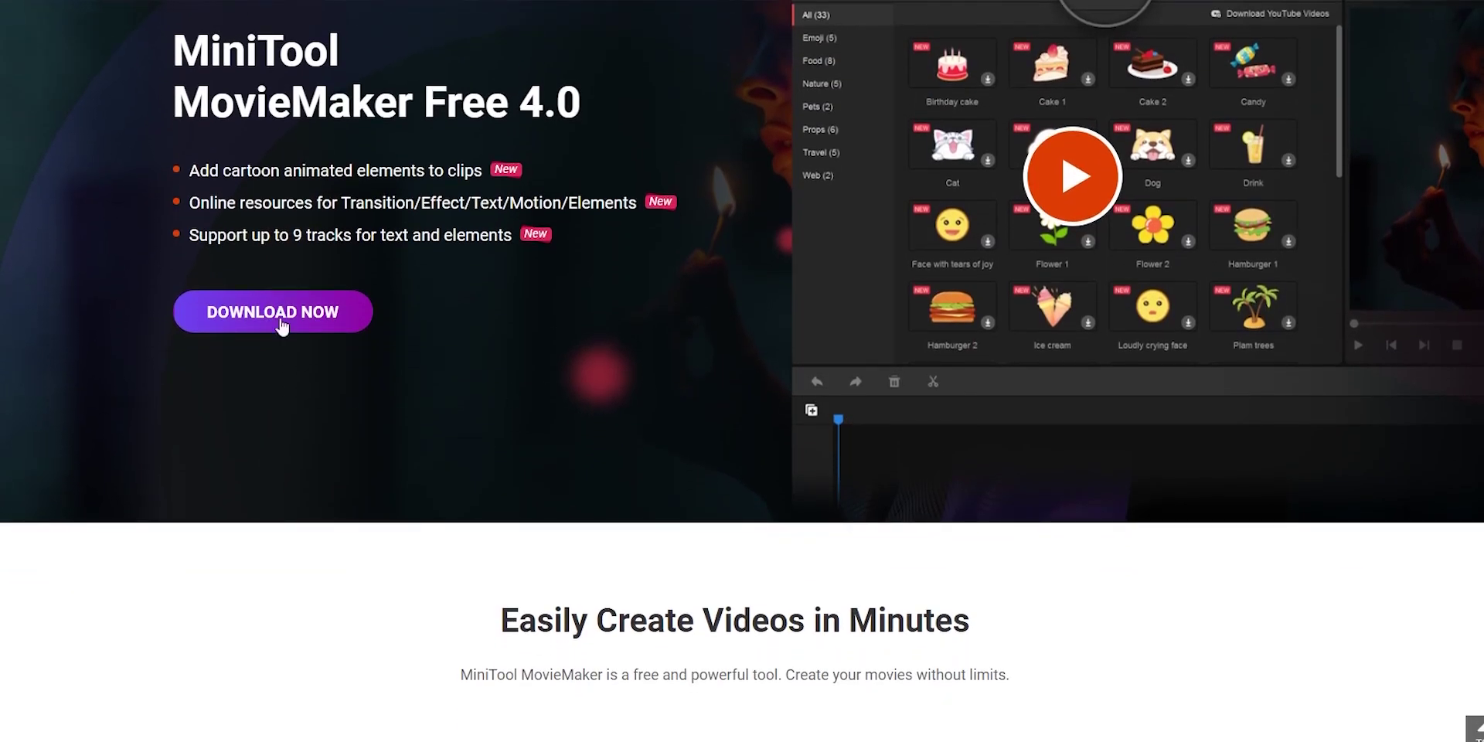
pyautogui.scroll(-6, 724, 417)
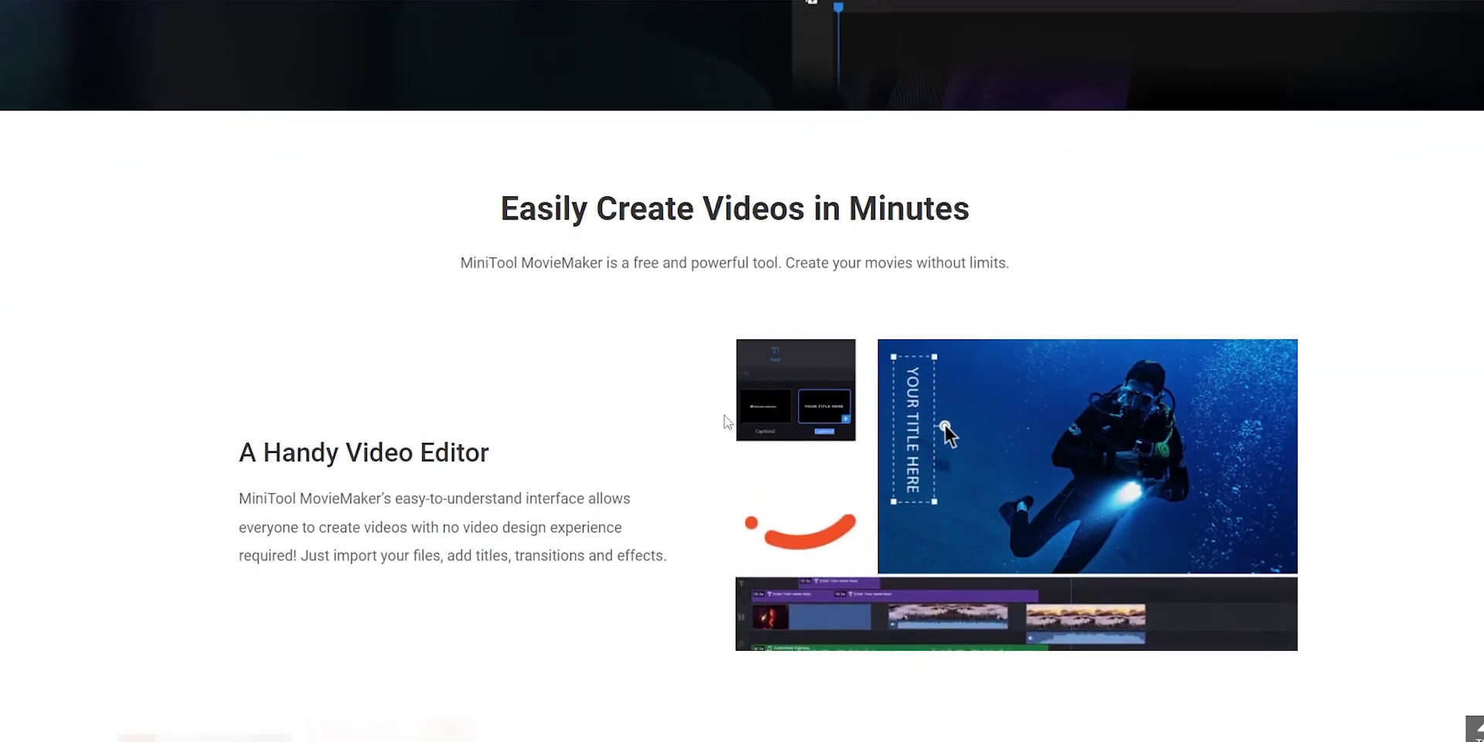